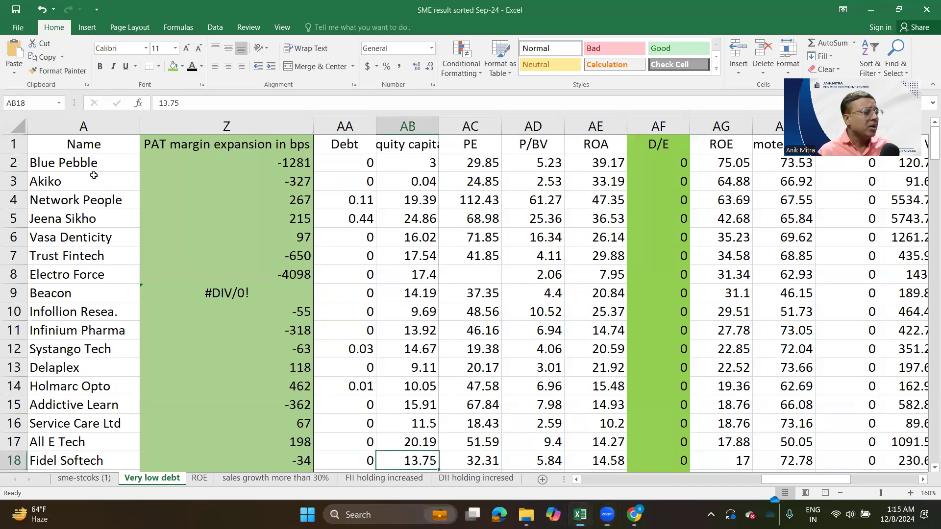
- Select all company names from A2 down in the Very low debt sheet to check how many there are
scroll(154, 339, down, 3)
scroll(97, 298, up, 3)
click(76, 176)
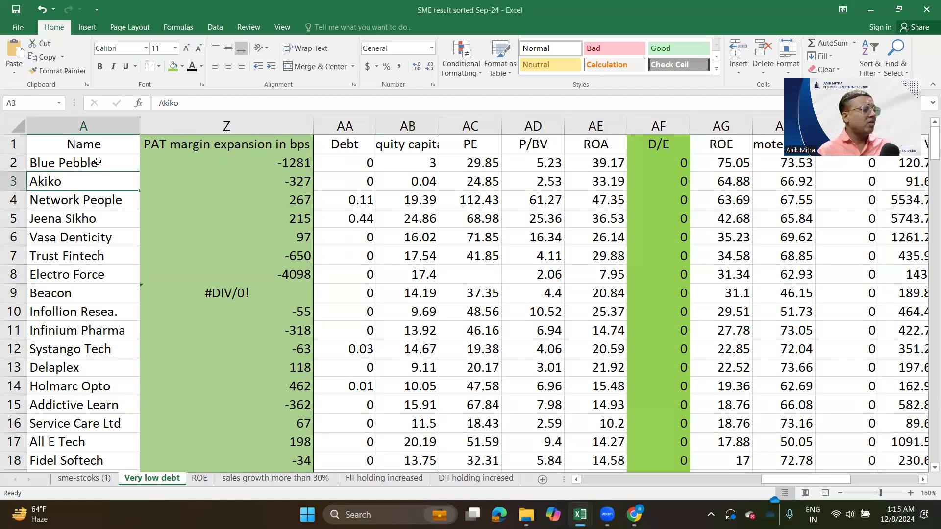
click(98, 161)
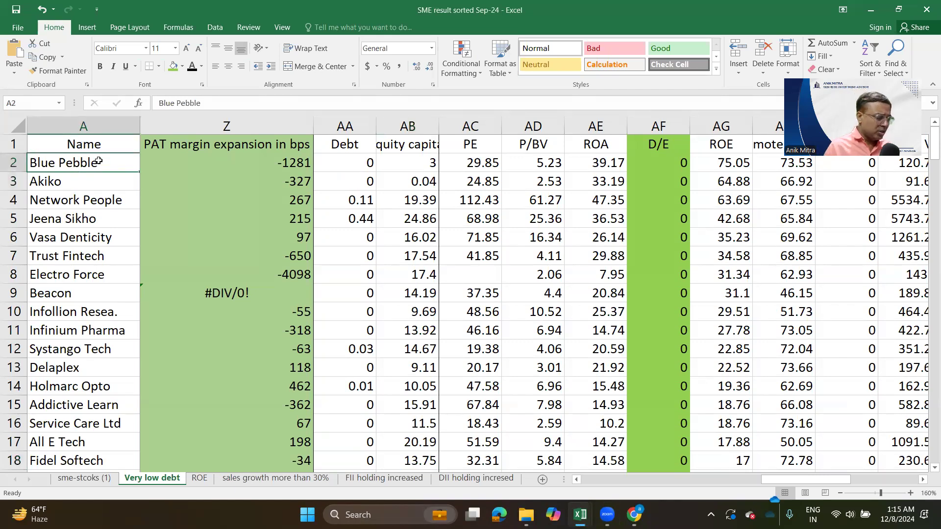
key(ctrl+shift+Down)
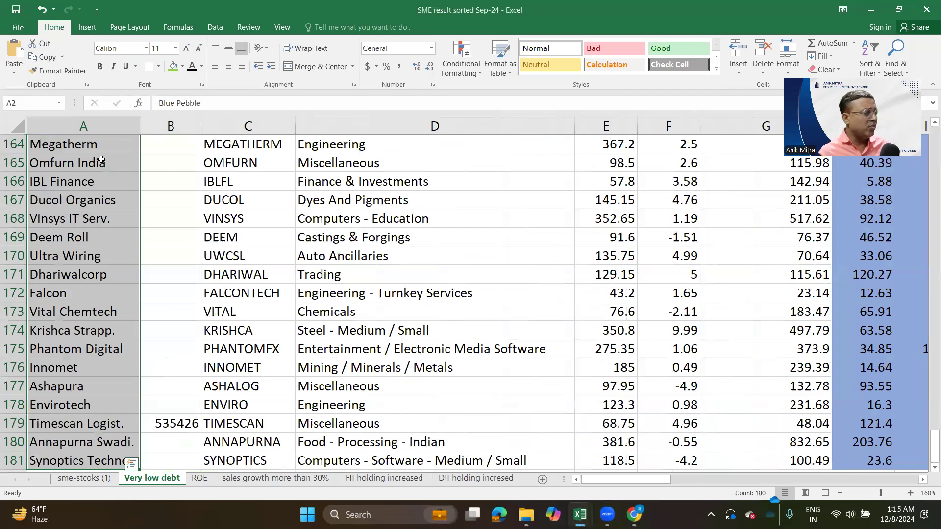
scroll(112, 146, down, 3)
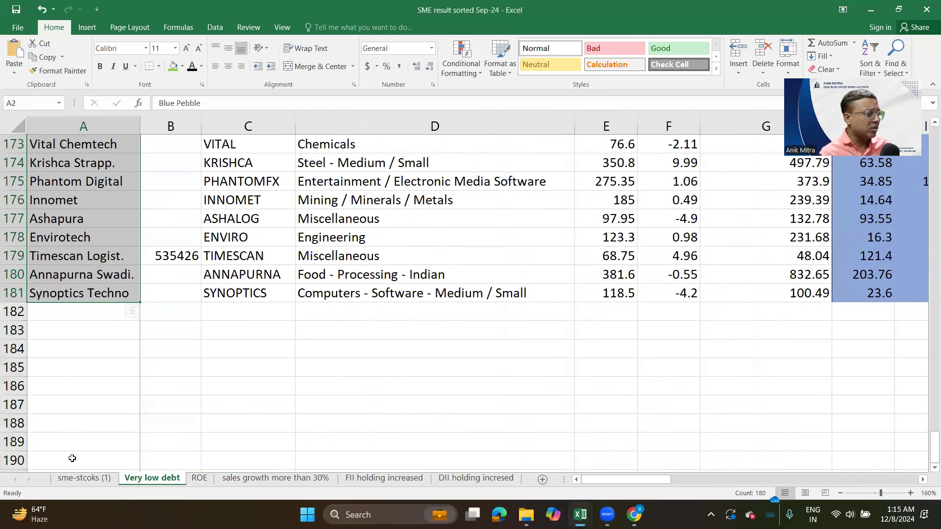
- Select all company names from A2 down in the sme-stcoks (1) sheet to check their count, and return to the first rows
click(79, 479)
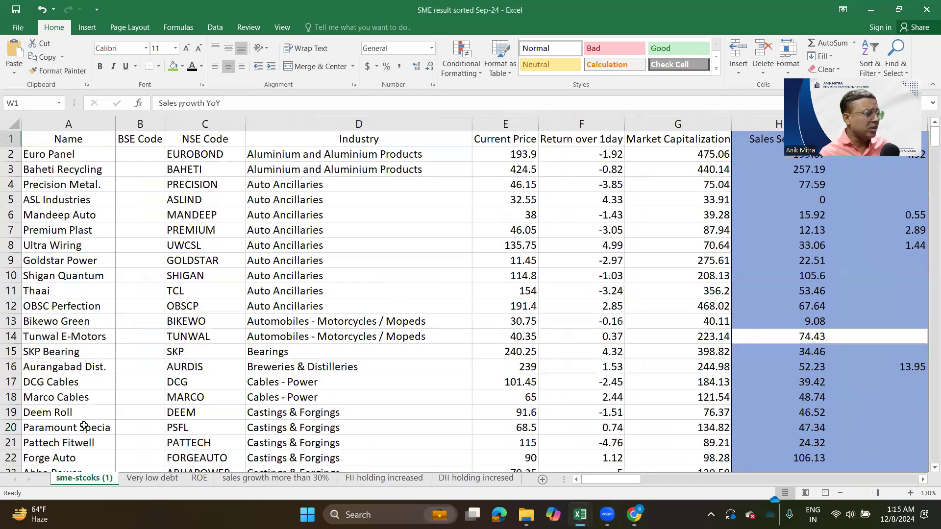
click(67, 160)
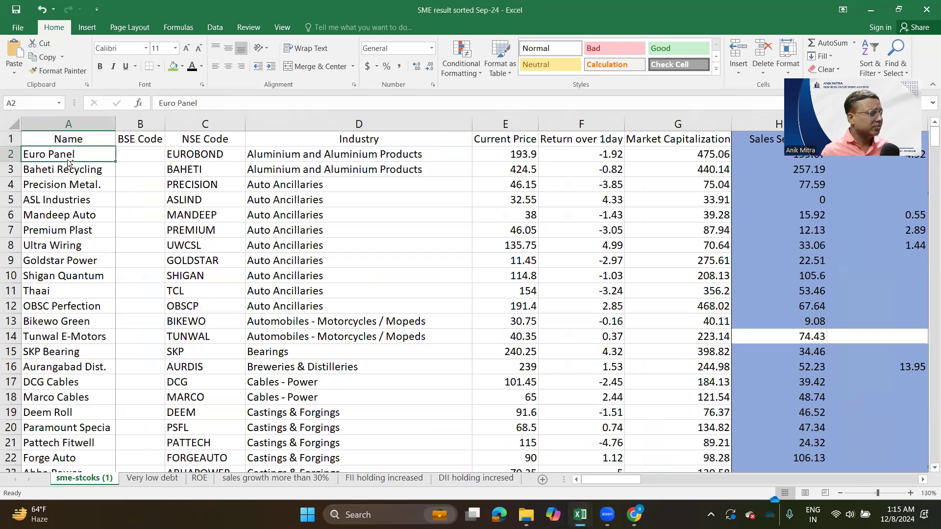
key(ctrl+shift+Down)
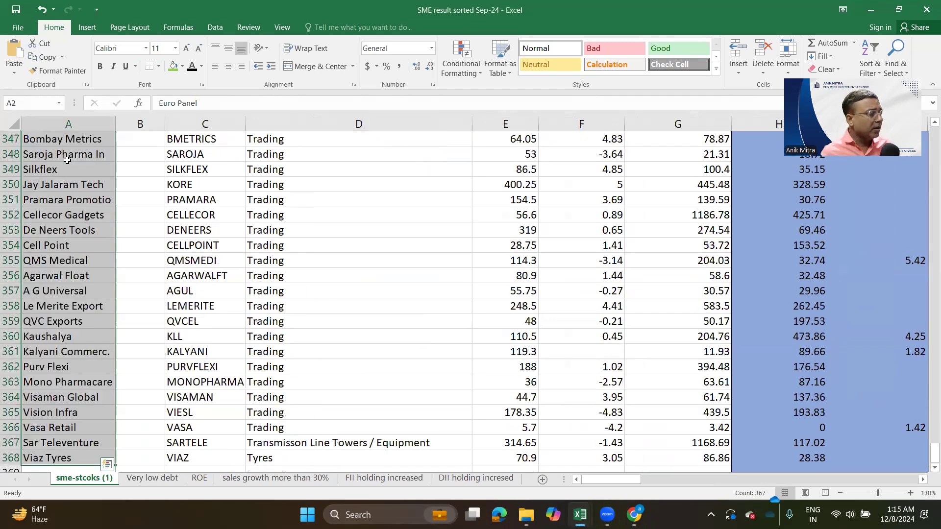
scroll(68, 157, down, 1)
scroll(71, 153, up, 6)
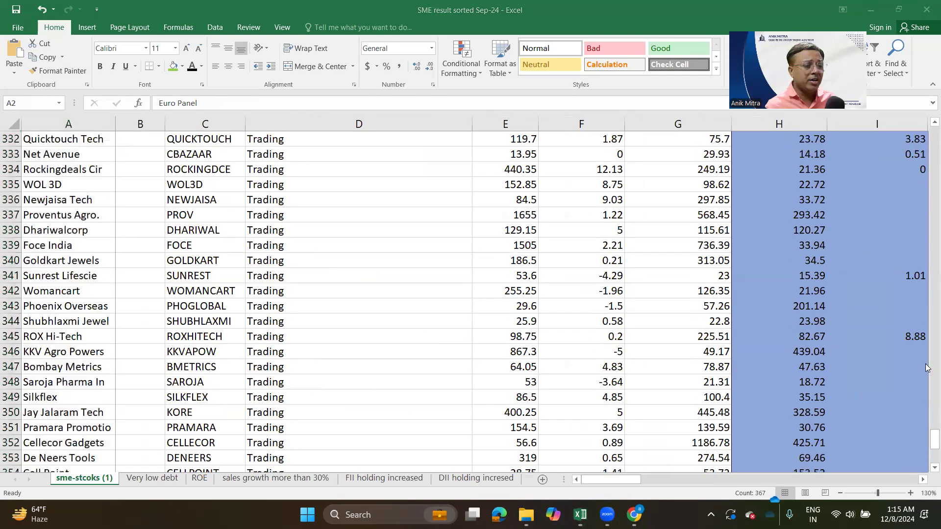
click(931, 440)
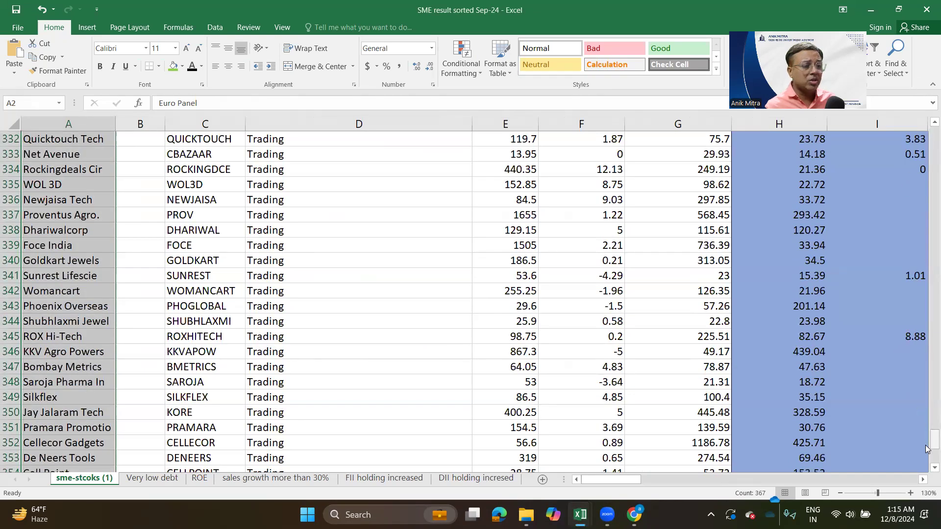
drag(926, 445, 926, 125)
drag(387, 215, 387, 260)
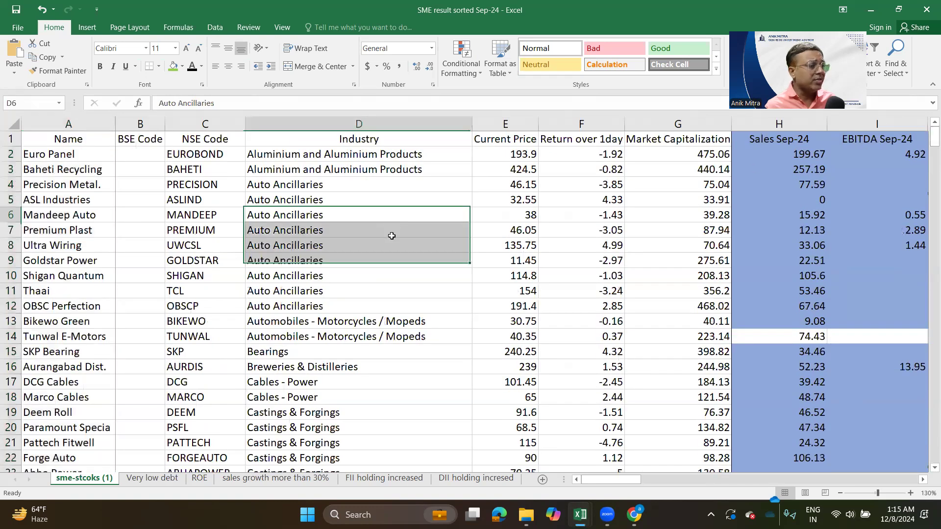
- Review the Very low debt and ROE sheets, and go back to the sme-stcoks (1) sheet
click(171, 479)
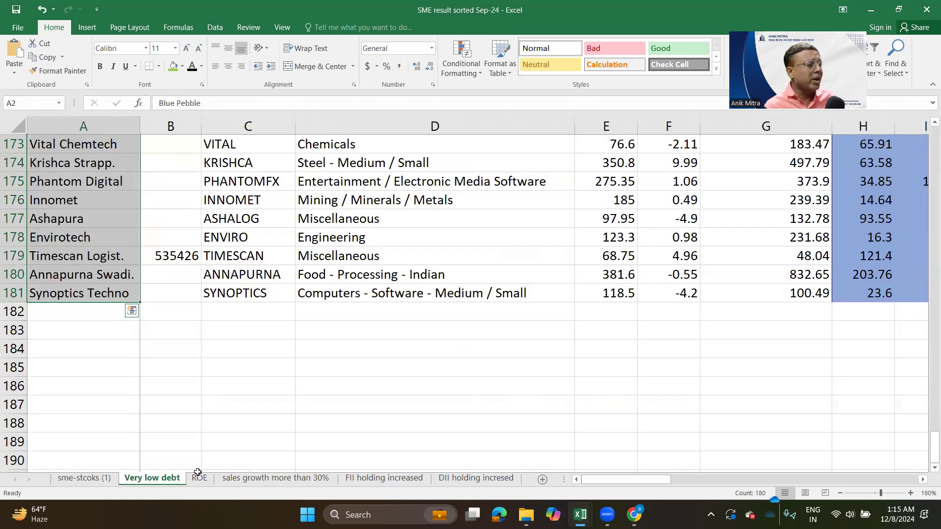
scroll(238, 397, up, 20)
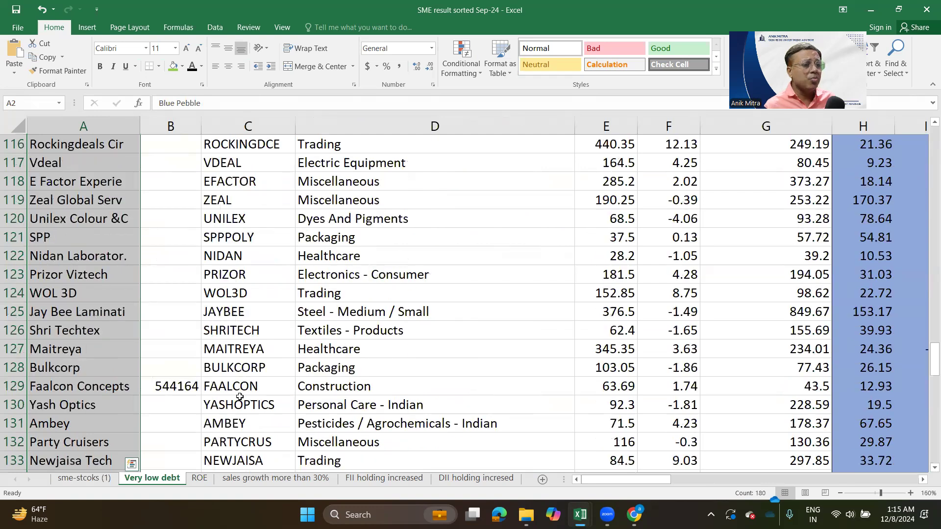
click(199, 479)
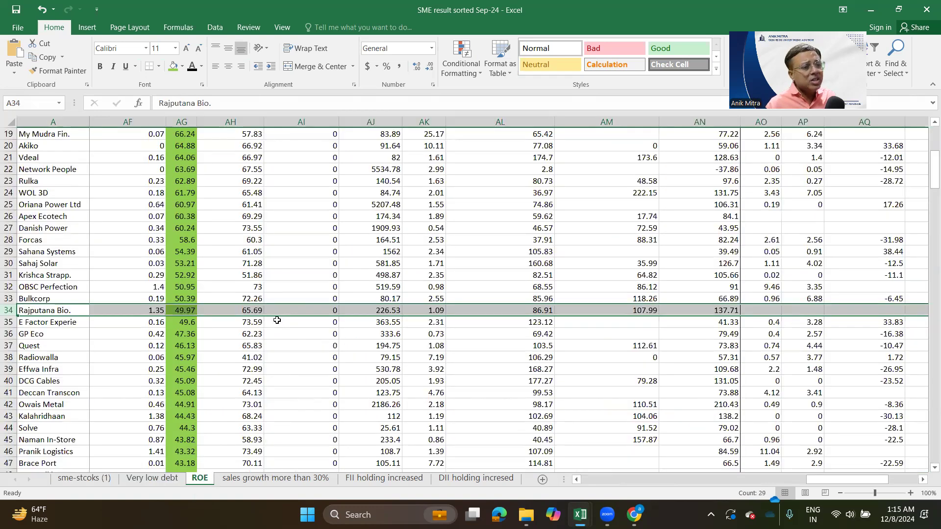
click(97, 478)
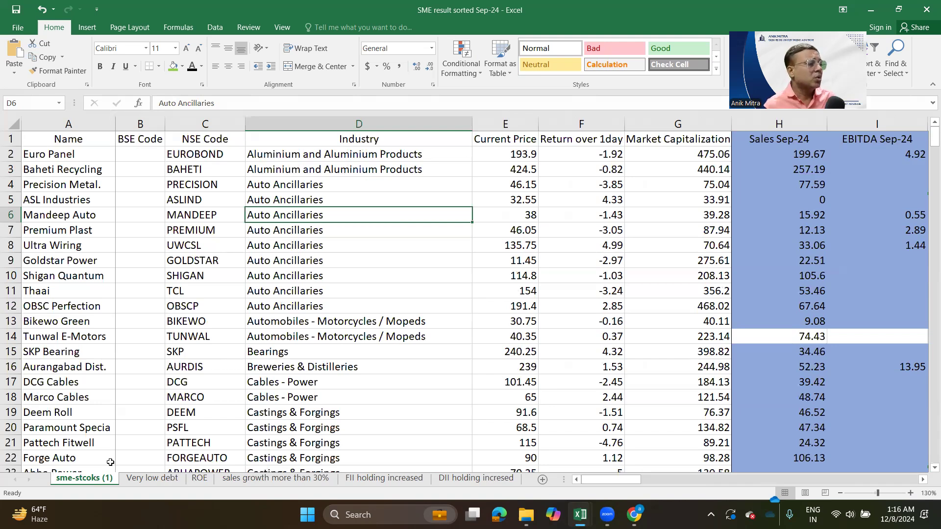
- Add a new worksheet and copy the complete sme-stcoks (1) data table, including its headers, into it from cell A1
click(542, 480)
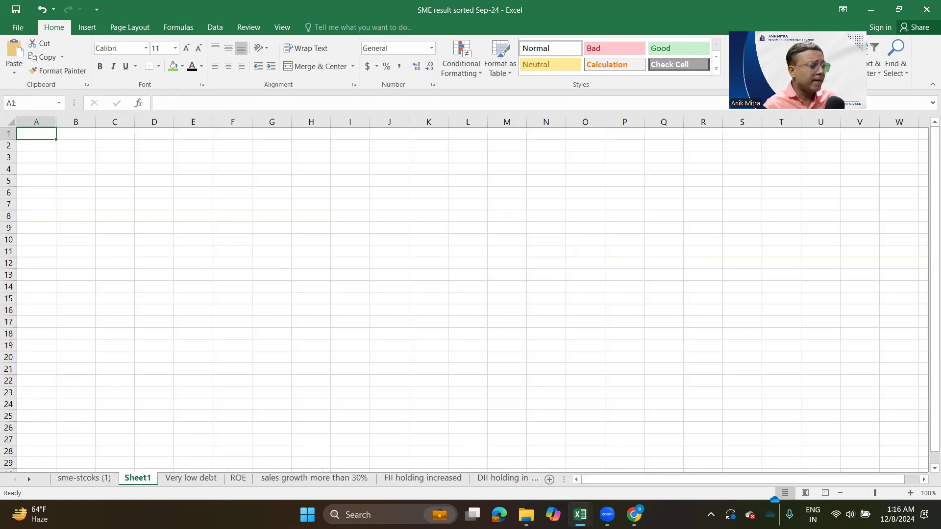
click(95, 481)
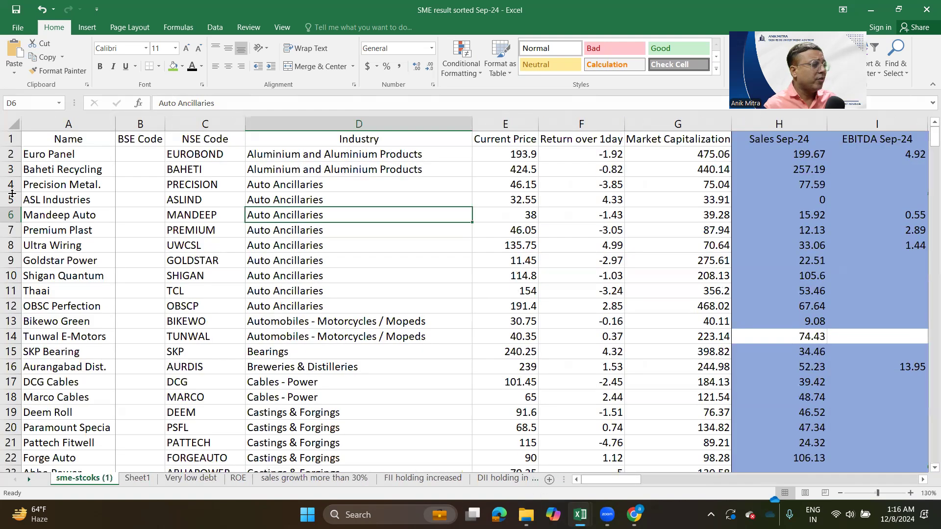
drag(11, 139, 10, 202)
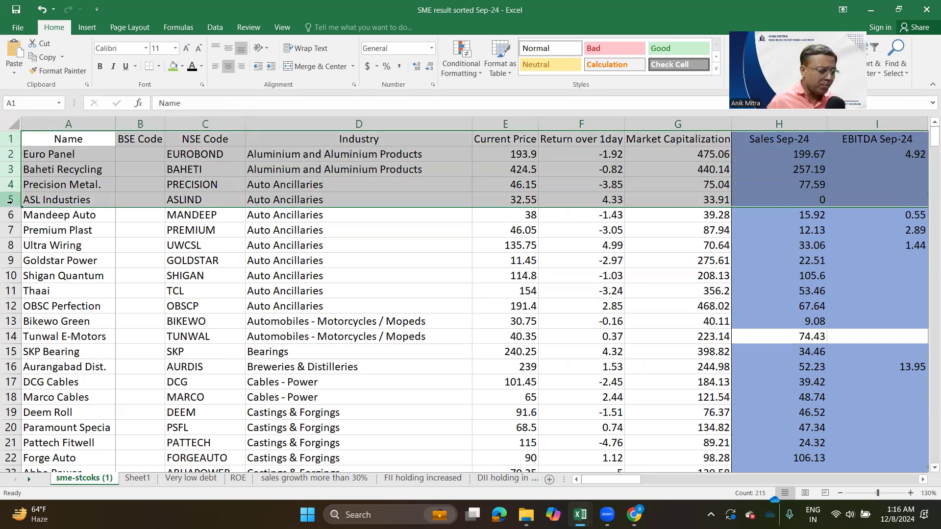
key(ctrl+shift+Down)
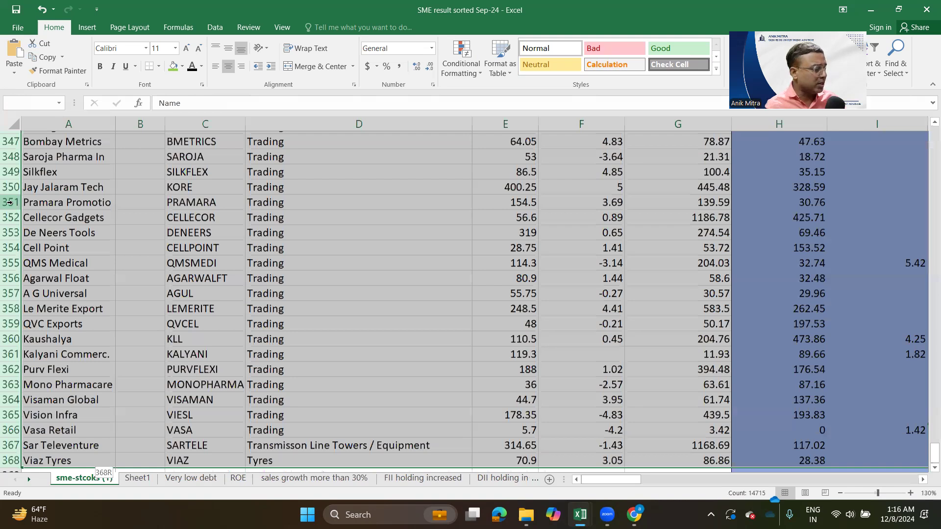
key(ctrl+c)
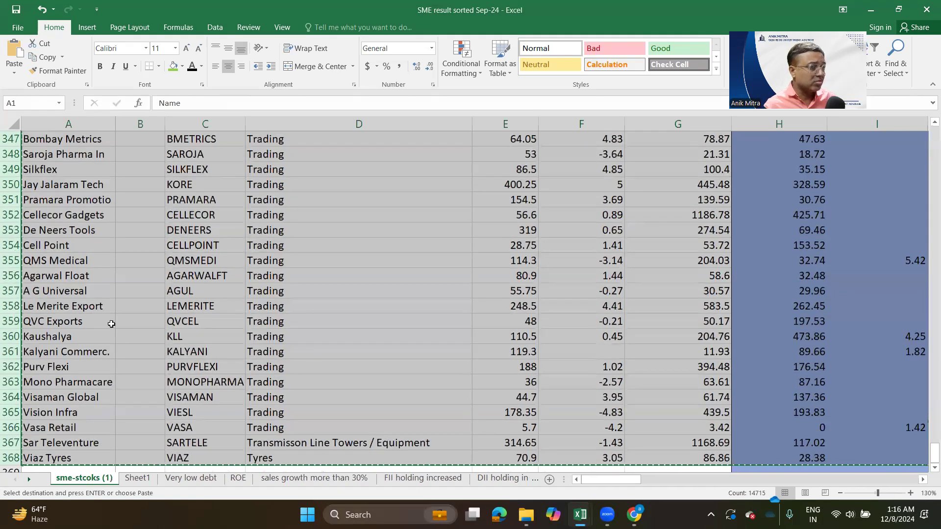
click(137, 477)
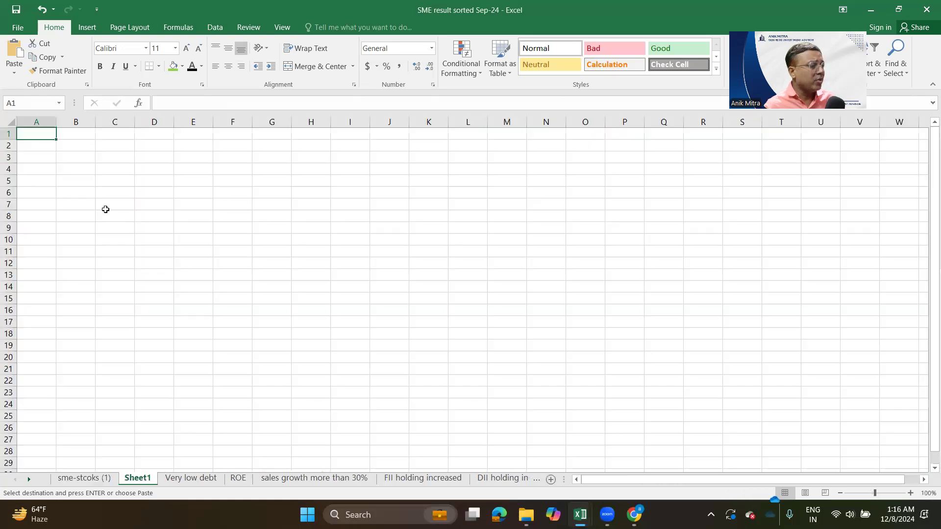
key(ctrl+v)
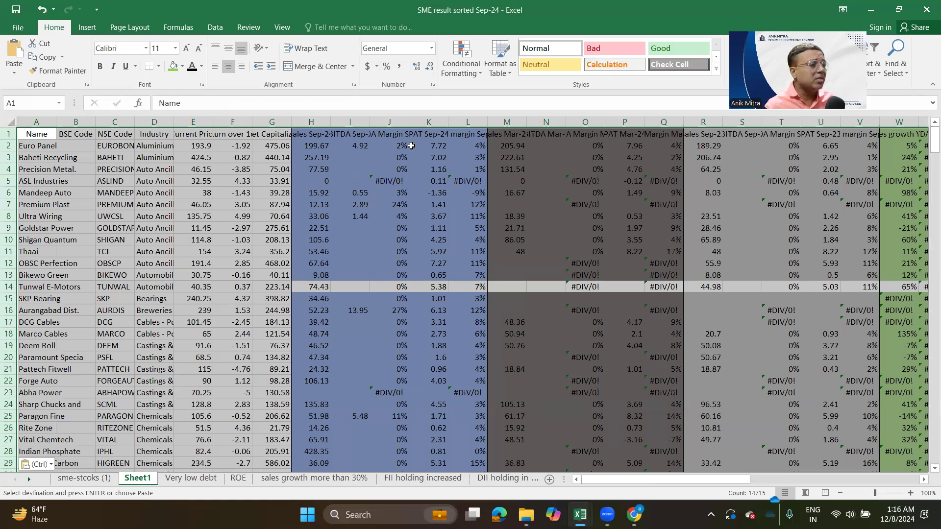
- AutoFit the width of all columns in Sheet1 so the headers and industry names fit
click(520, 136)
click(575, 136)
click(616, 136)
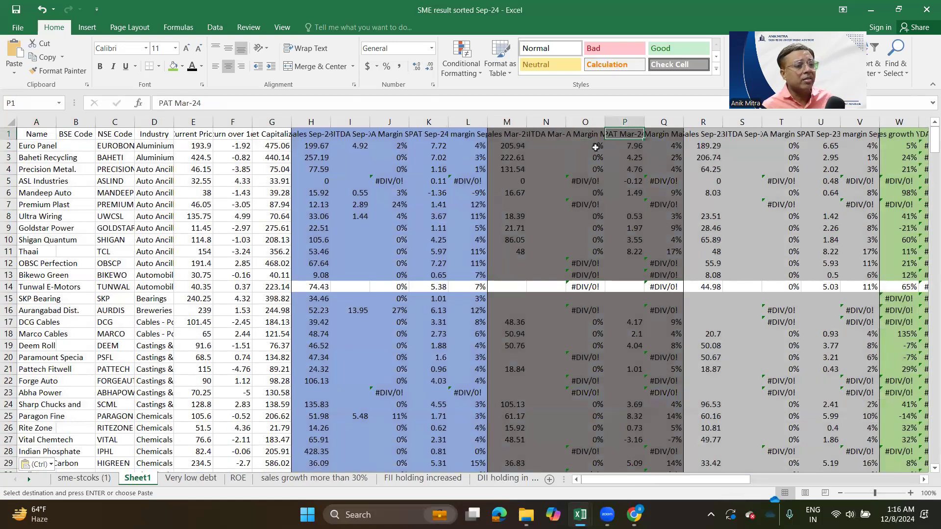
click(11, 121)
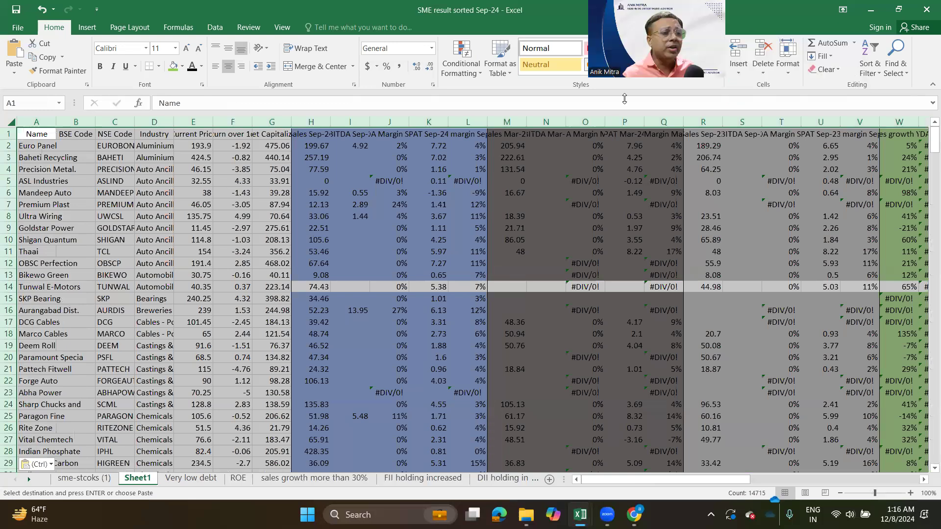
click(791, 71)
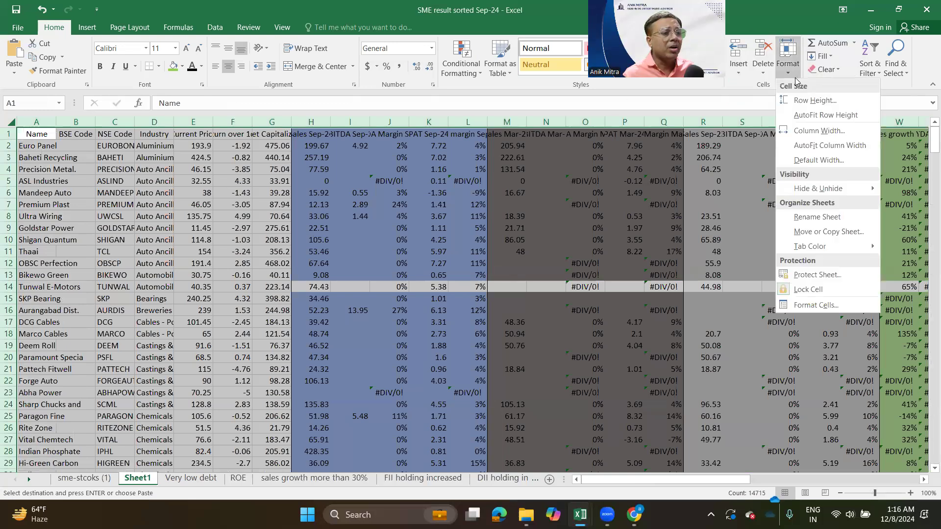
click(831, 146)
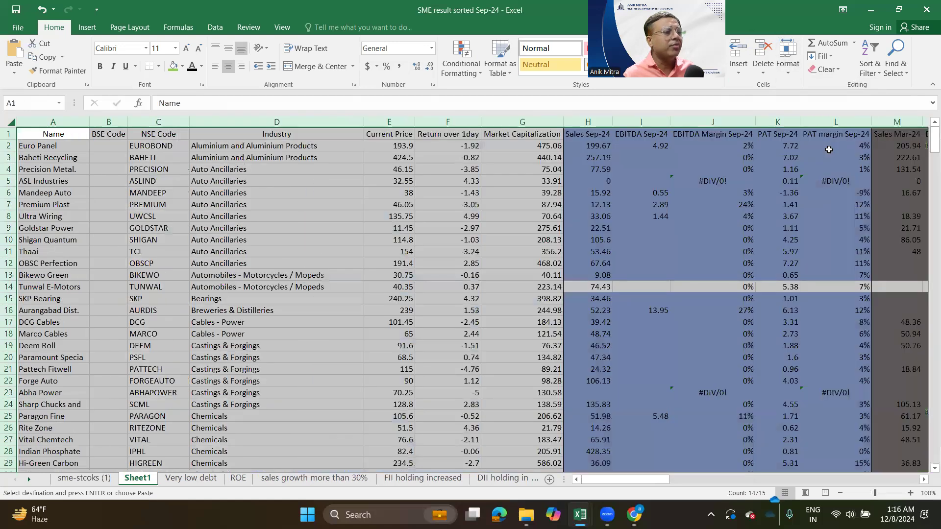
click(481, 199)
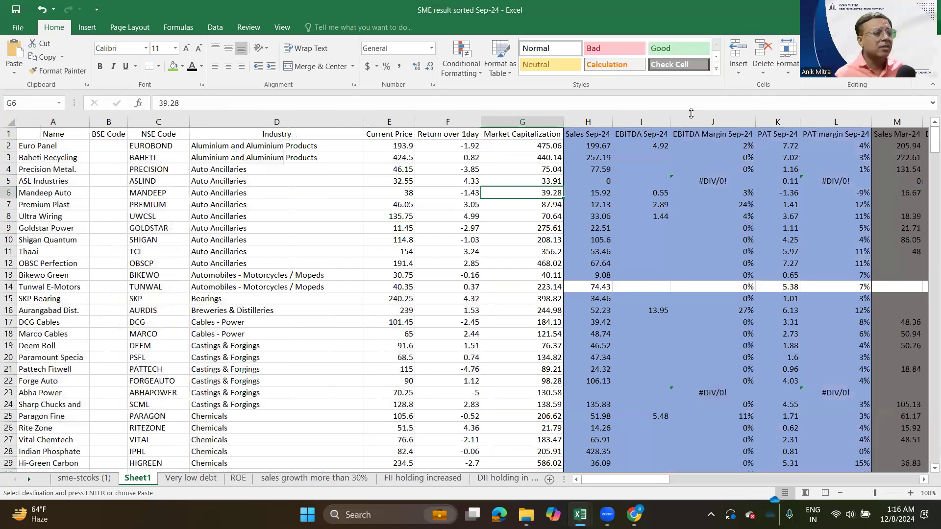
click(621, 136)
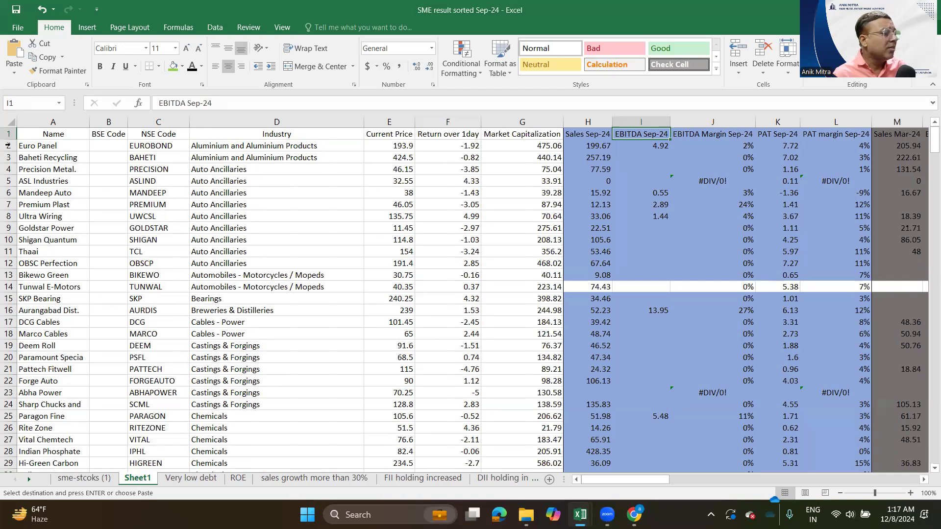
scroll(193, 232, down, 2)
scroll(194, 232, up, 2)
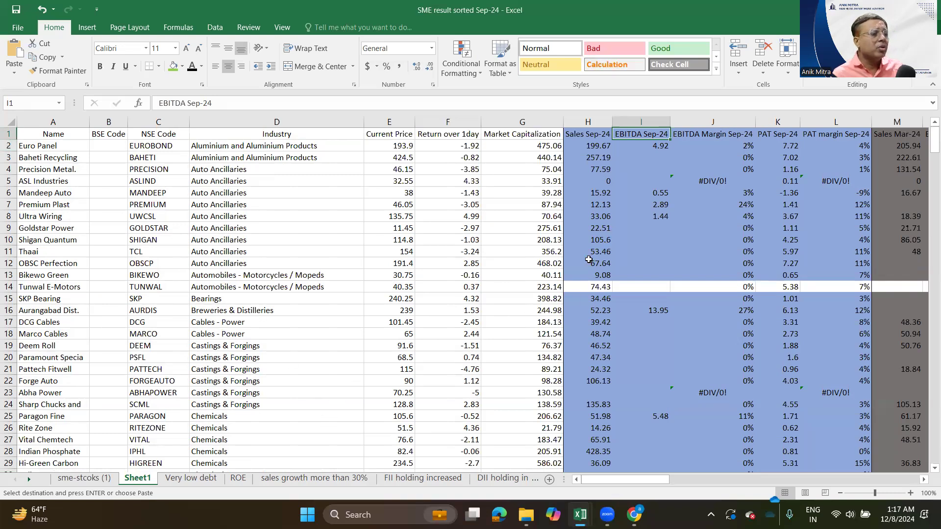
- Turn on filtering for the Sheet1 table from its D/E header cell
drag(624, 478, 777, 492)
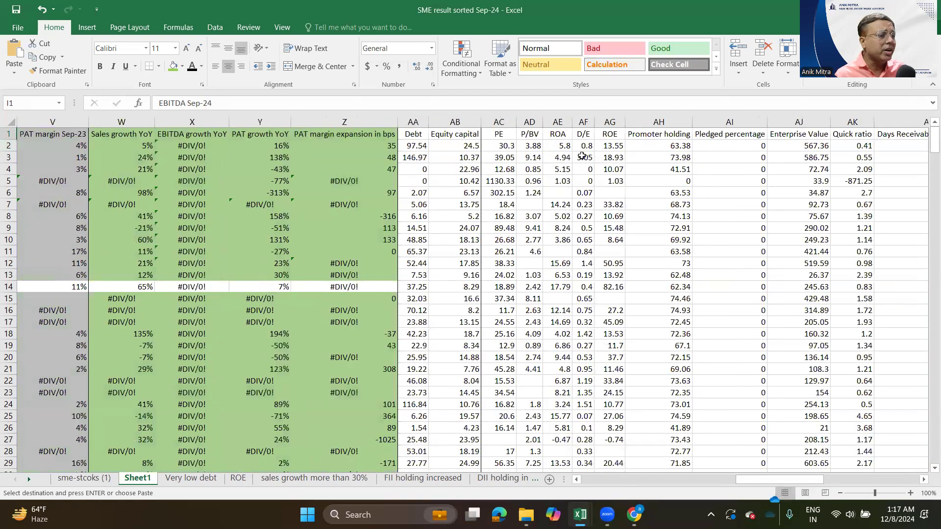
click(586, 135)
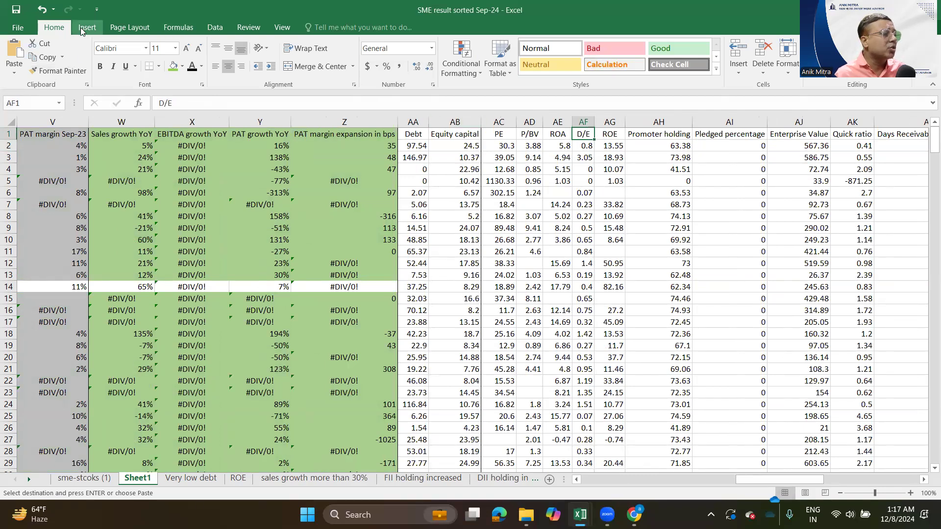
click(217, 29)
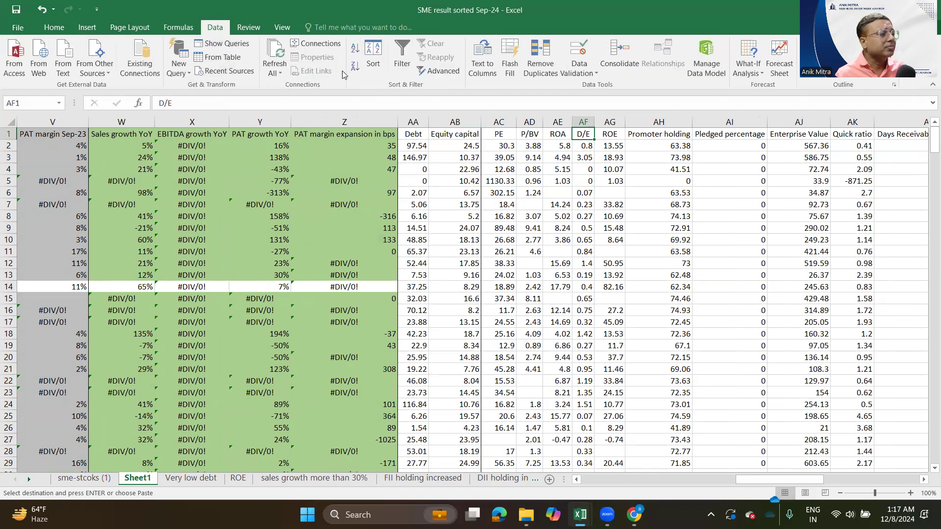
click(402, 56)
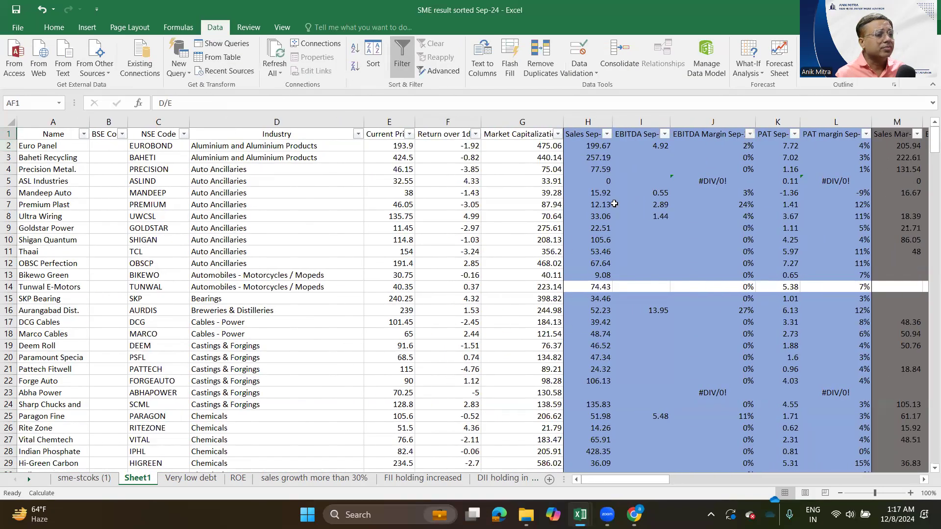
- AutoFit the D/E column in Sheet1 and fill the whole column with yellow
drag(612, 478, 784, 480)
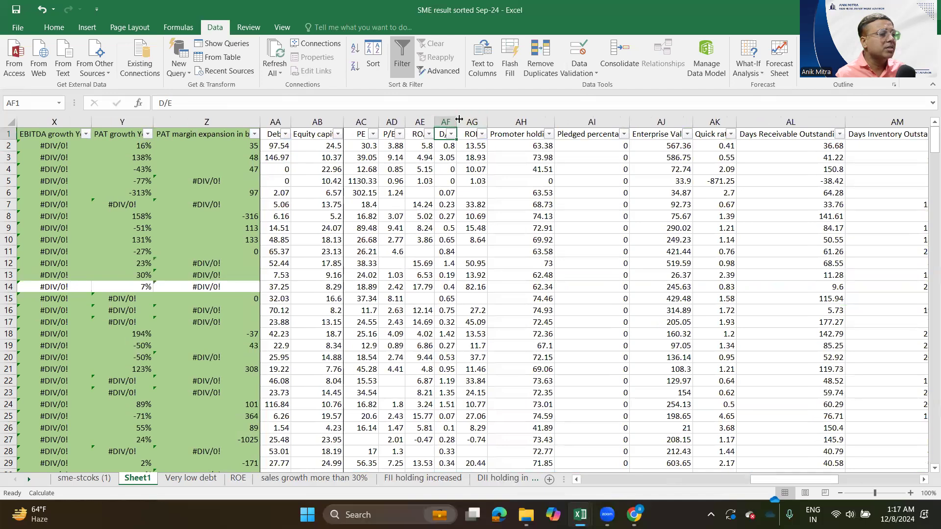
double_click(459, 120)
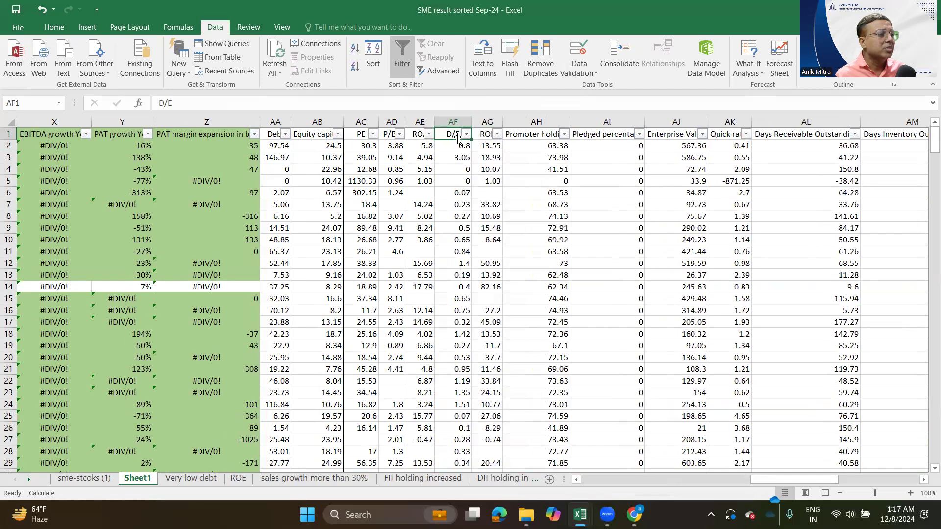
click(450, 122)
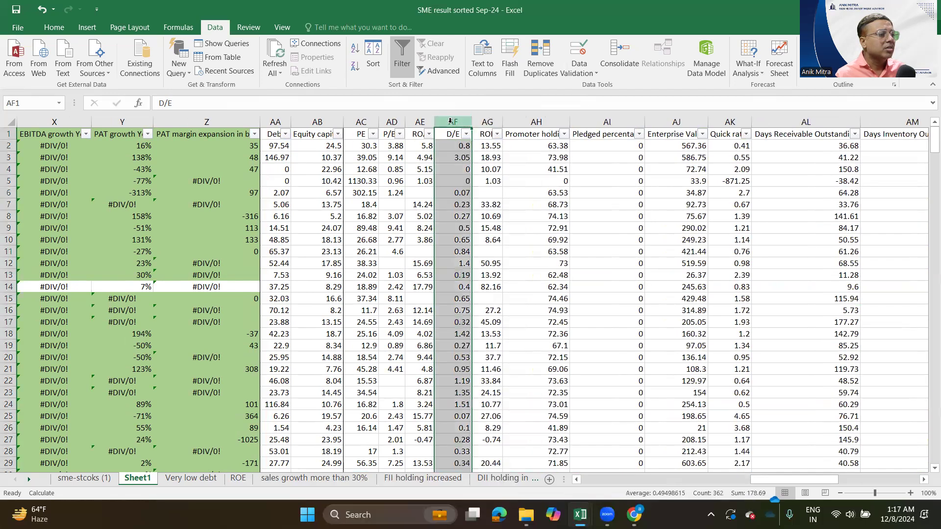
click(51, 27)
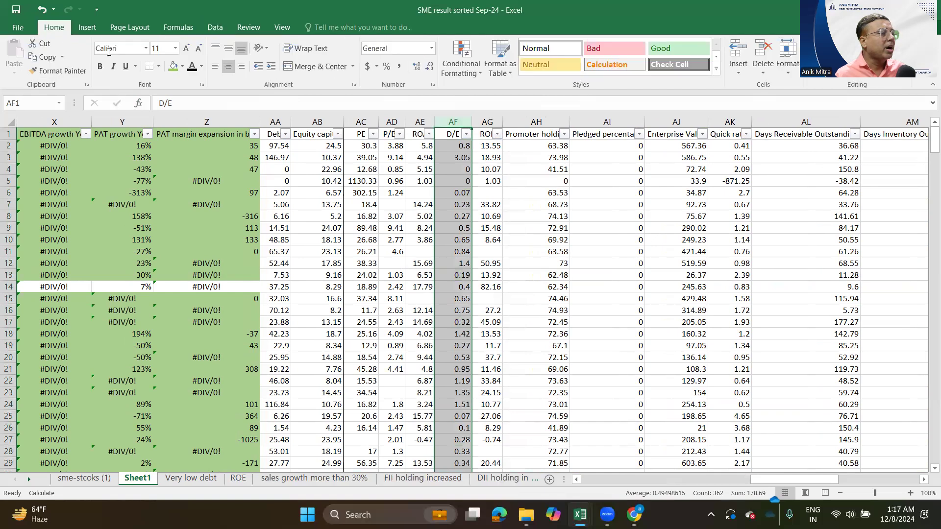
click(183, 70)
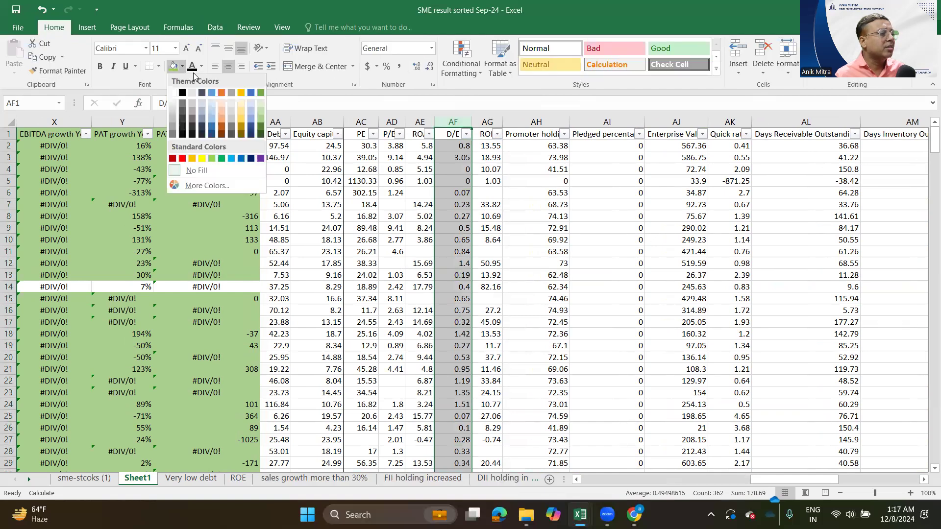
click(205, 150)
click(526, 157)
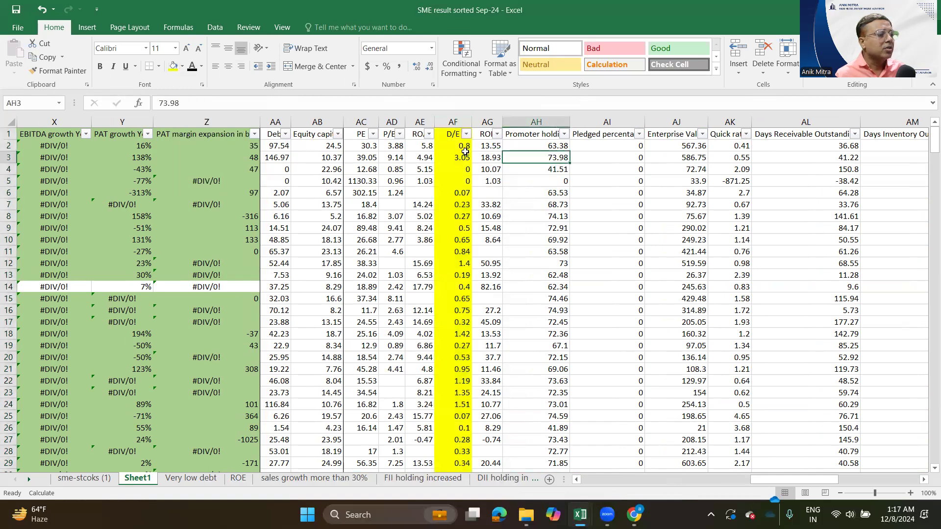
- Sort the Sheet1 table by D/E from smallest to largest
click(466, 134)
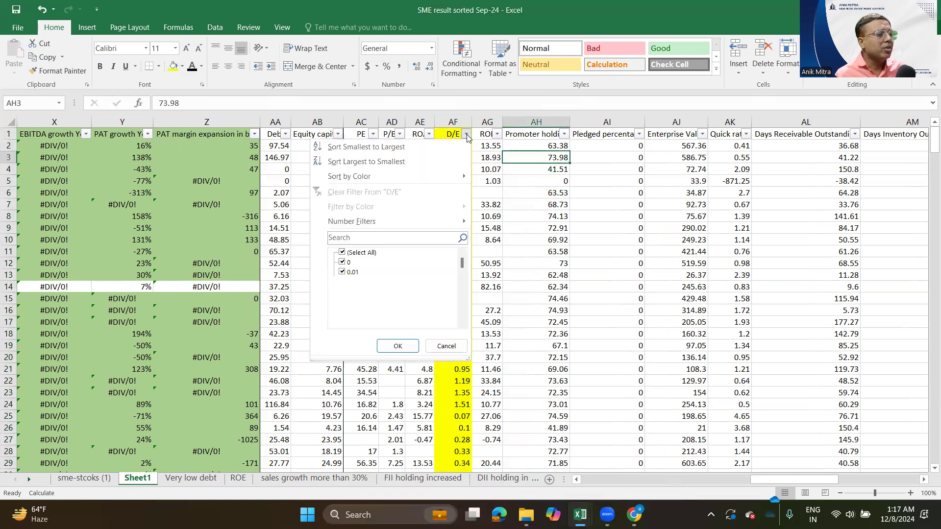
click(379, 149)
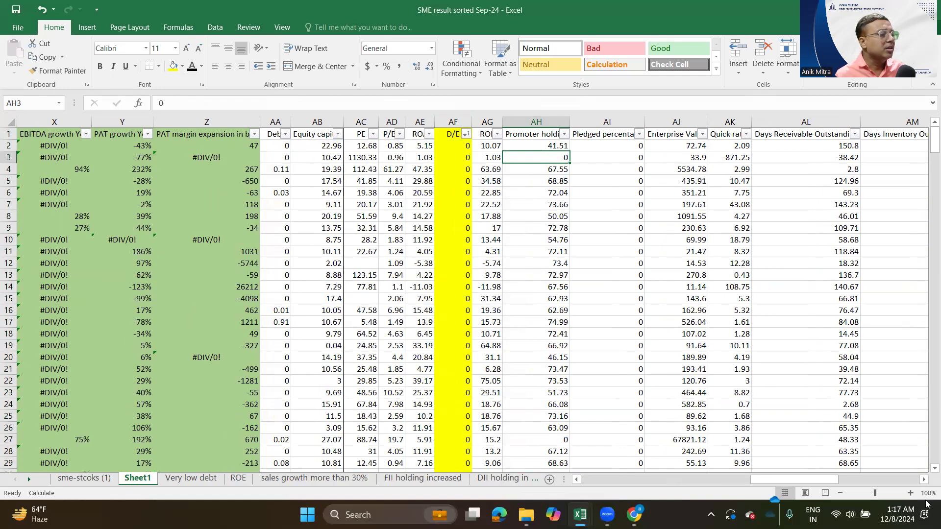
drag(826, 480, 527, 485)
drag(738, 499, 802, 502)
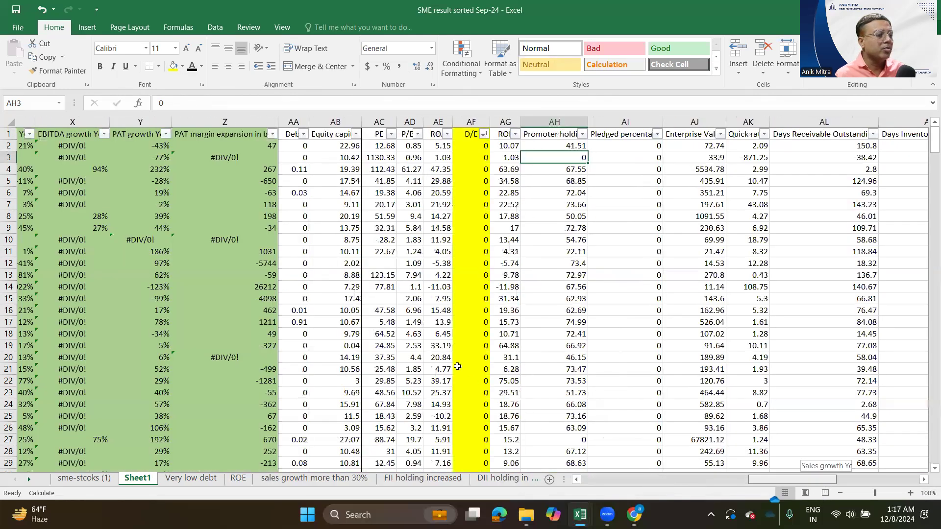
- Copy the header and all company rows with D/E up to 0.3, rows 1 to 181, into a new worksheet from cell A1
click(463, 369)
drag(926, 145, 917, 258)
mouse_move(902, 305)
mouse_down()
mouse_move(897, 377)
mouse_move(904, 308)
mouse_up()
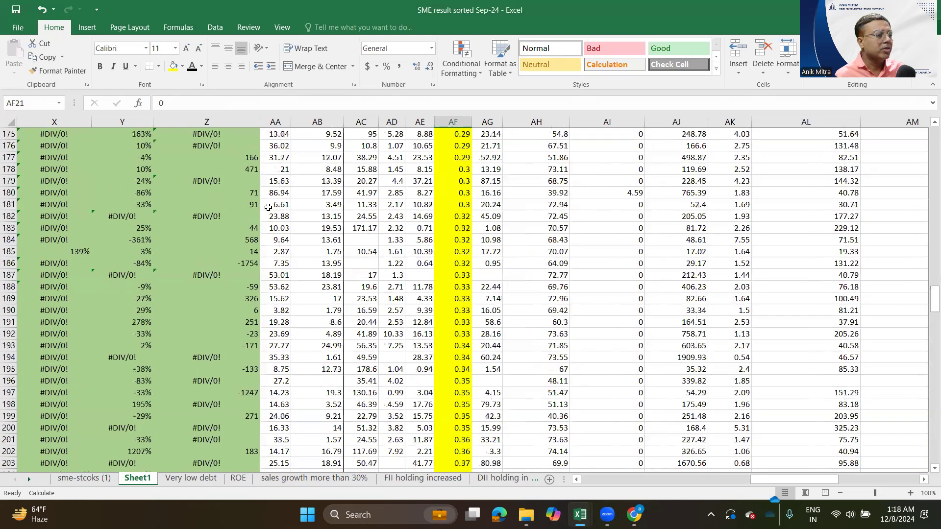
click(8, 215)
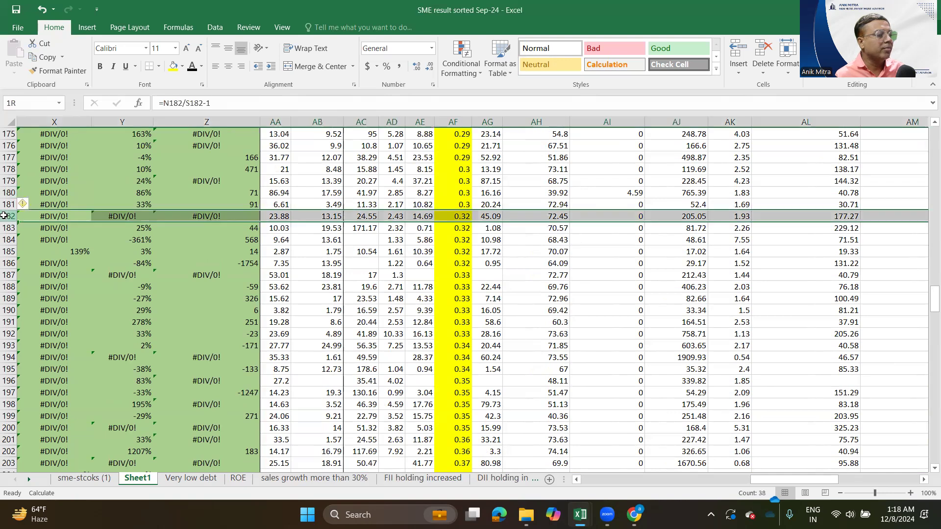
click(7, 204)
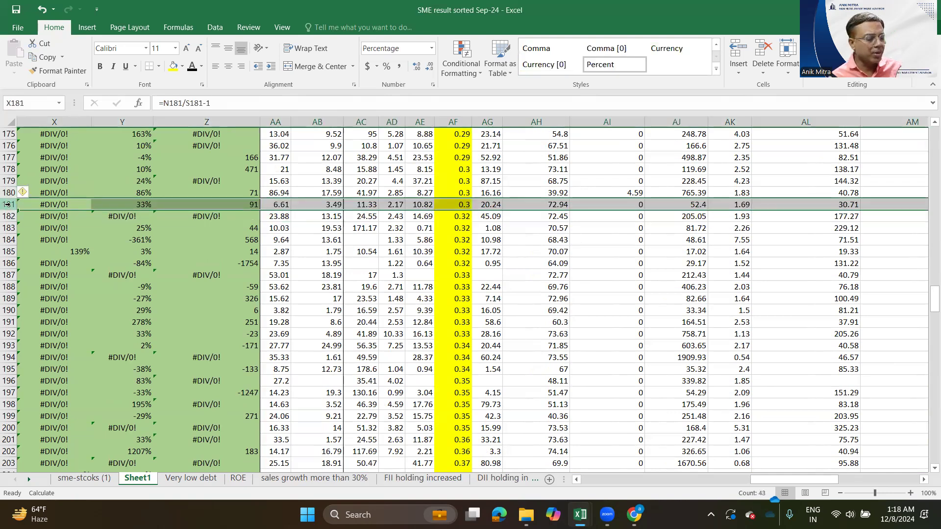
drag(8, 205, 8, 204)
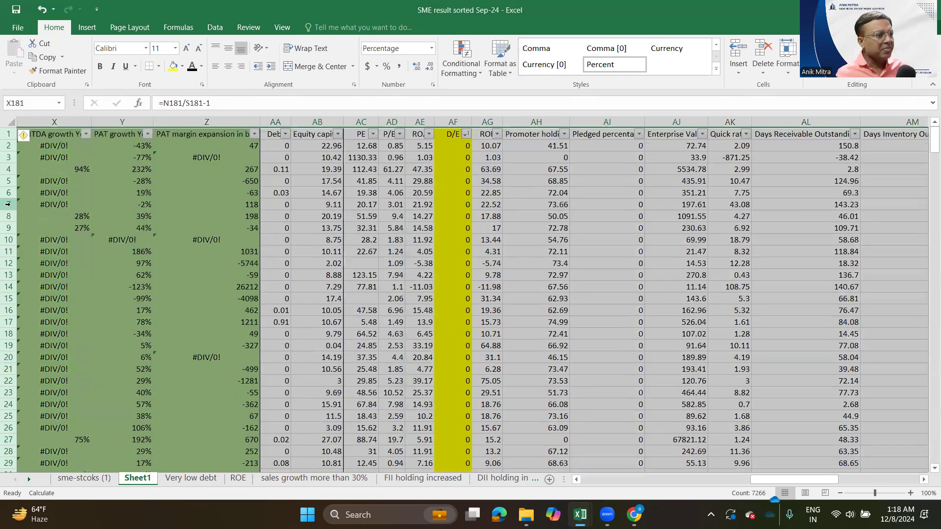
key(ctrl+c)
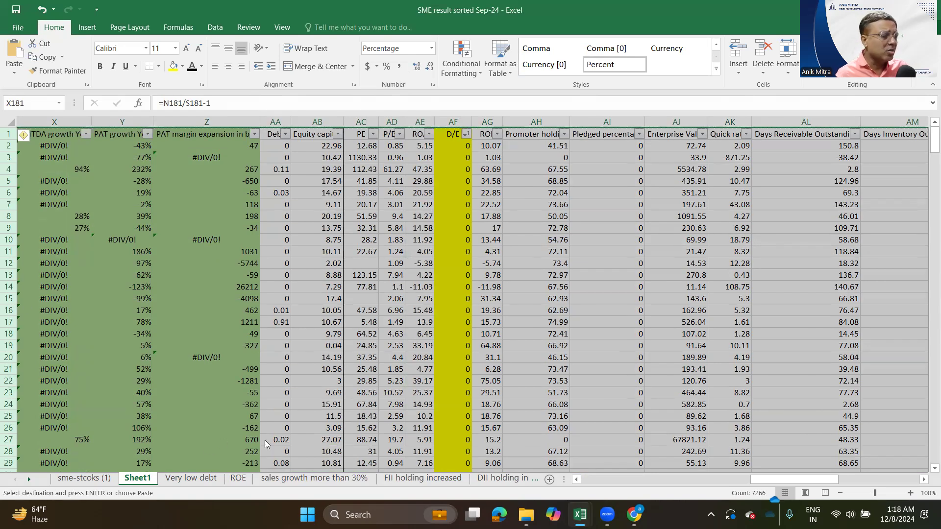
click(550, 481)
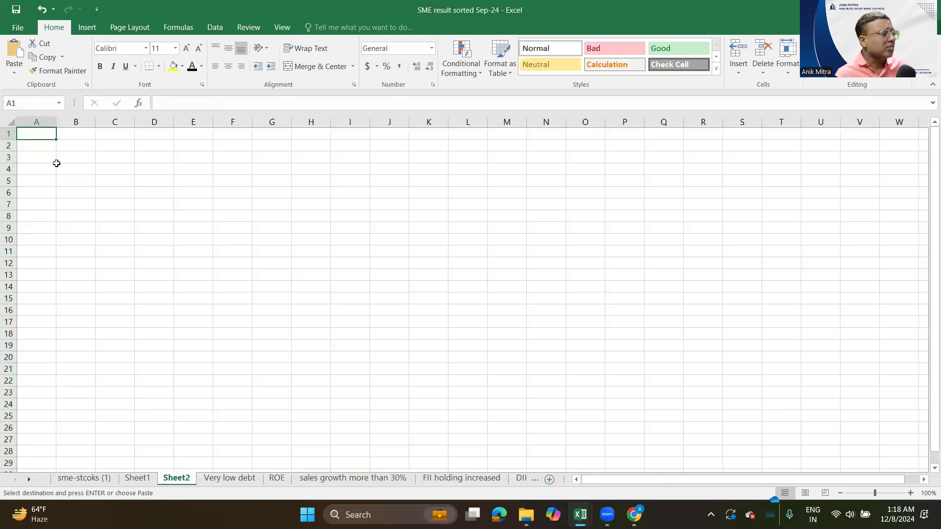
key(ctrl+v)
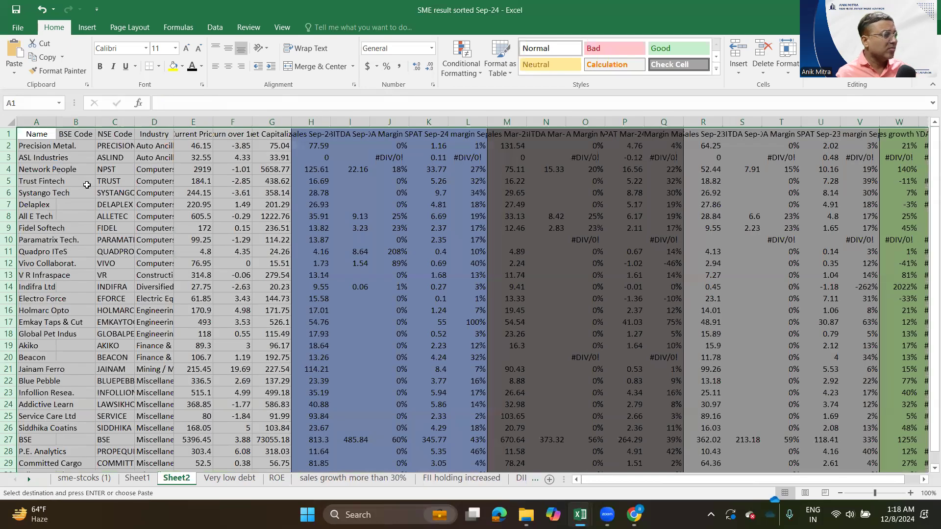
- AutoFit the width of all columns holding the copied low-debt data in Sheet2
click(787, 58)
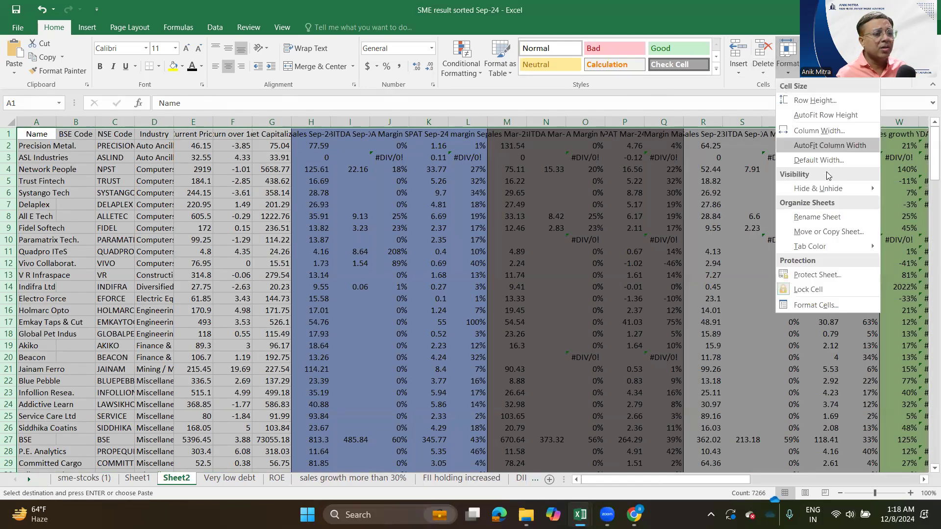
click(829, 147)
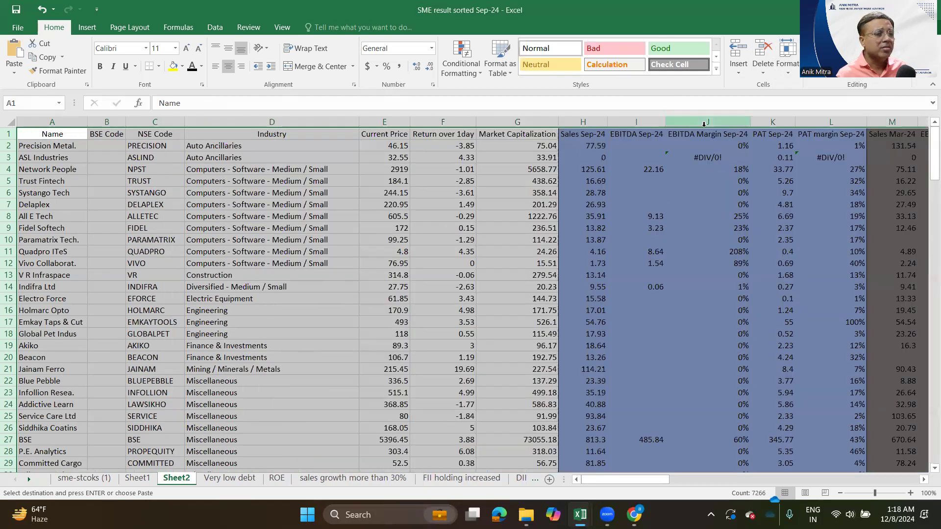
click(494, 203)
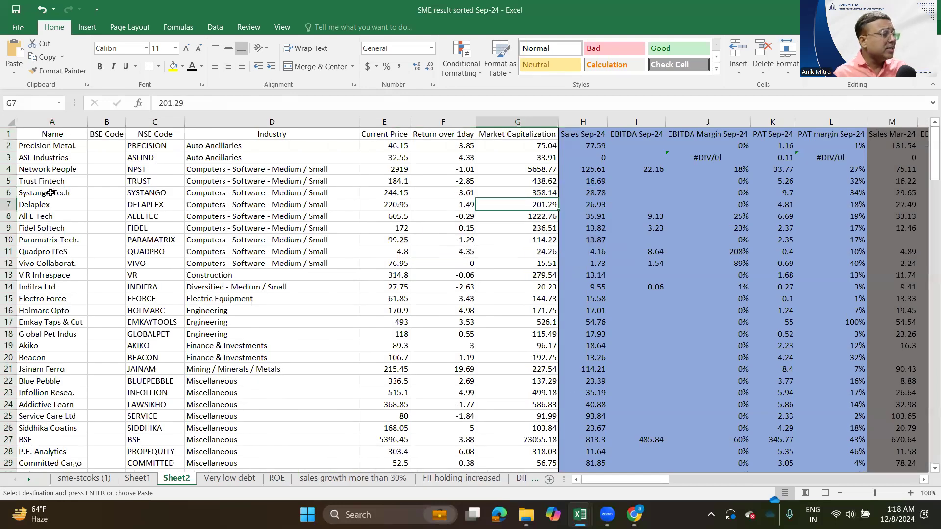
- Select all company names from A2 down to the last row to check how many low-debt companies there are
click(69, 145)
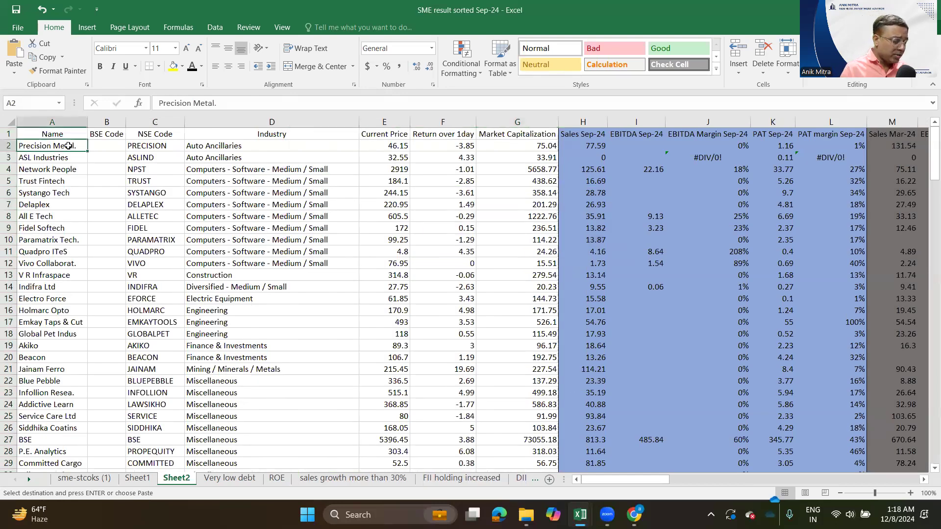
key(ctrl+shift+Down)
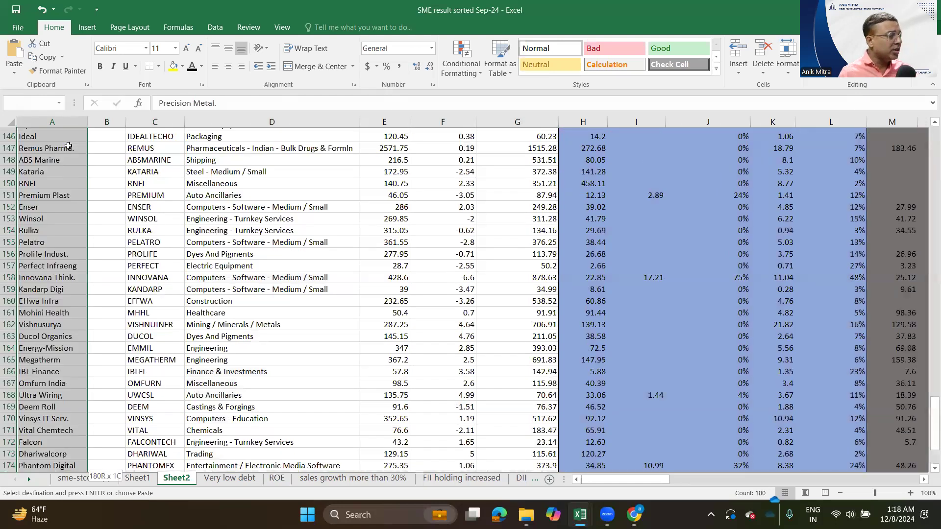
scroll(68, 146, down, 2)
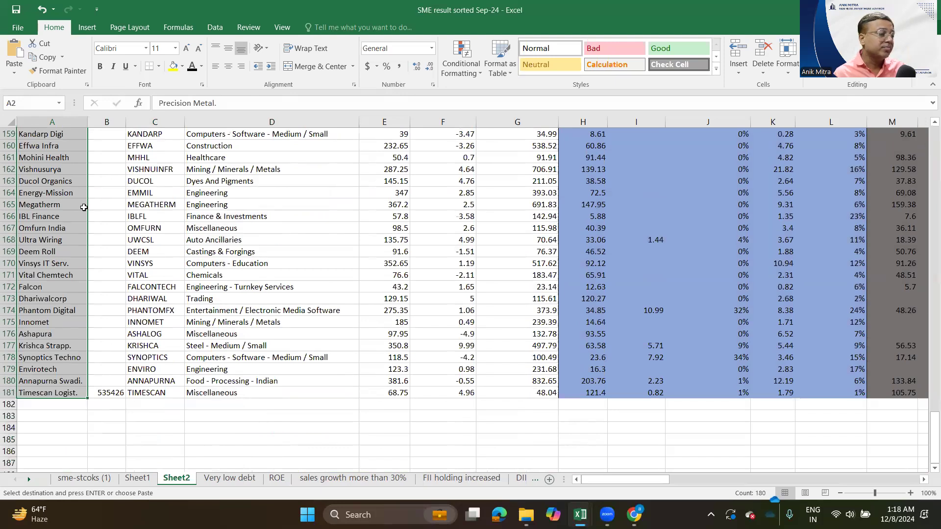
drag(929, 424, 926, 235)
drag(902, 279, 927, 133)
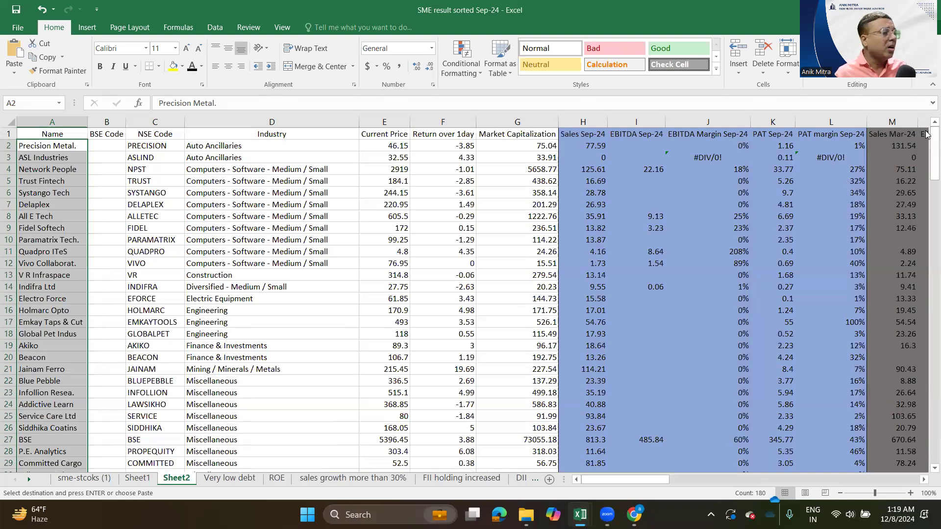
- Turn on filtering for the Sheet2 table from its ROE header cell
drag(652, 484, 848, 485)
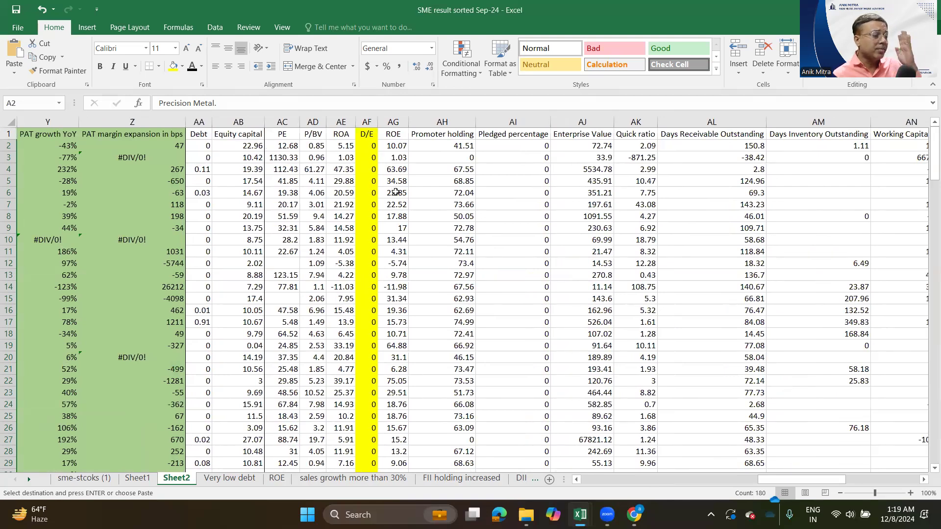
click(397, 137)
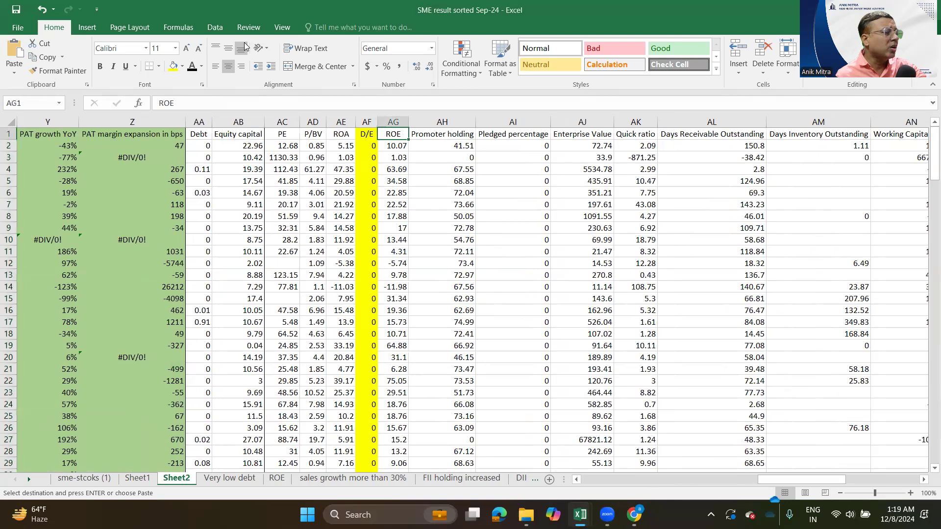
click(216, 29)
click(398, 60)
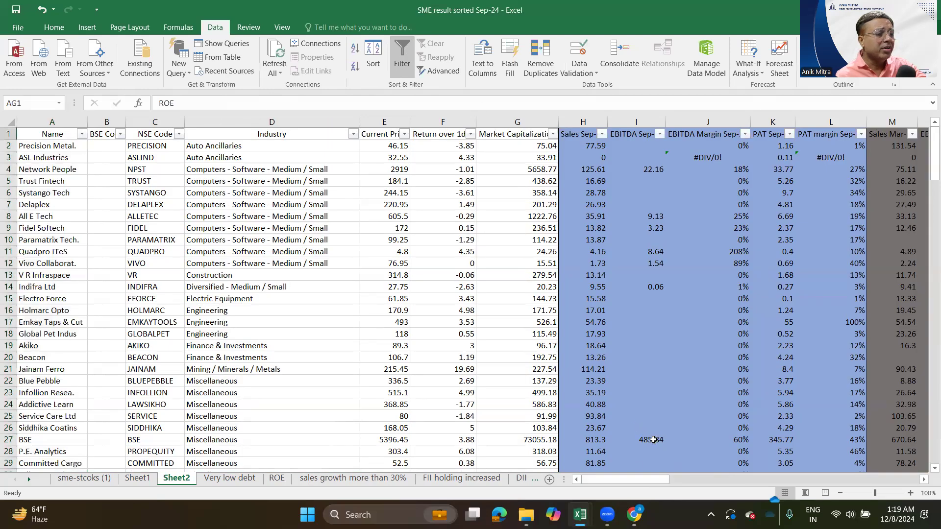
- Remove the fill from the D/E column in Sheet2 and widen the D/E and ROE columns to fit their headers
drag(633, 480, 793, 497)
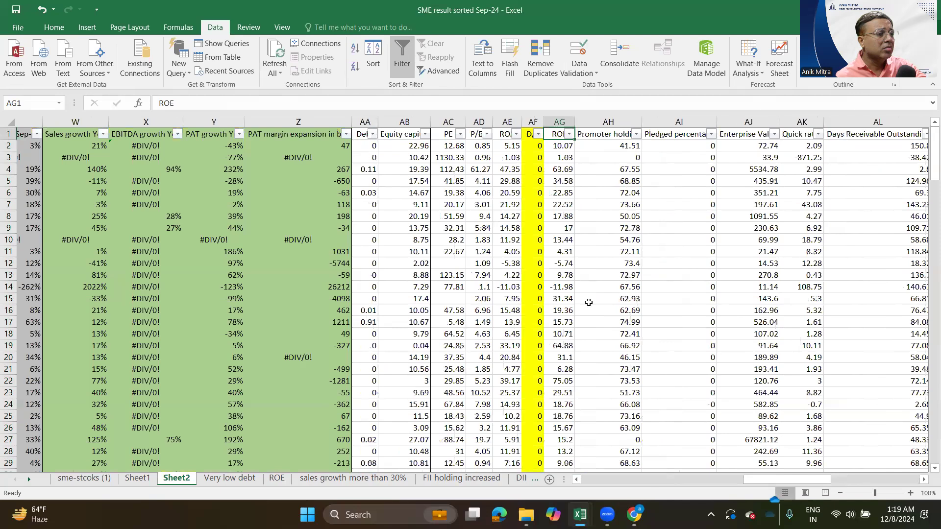
click(507, 122)
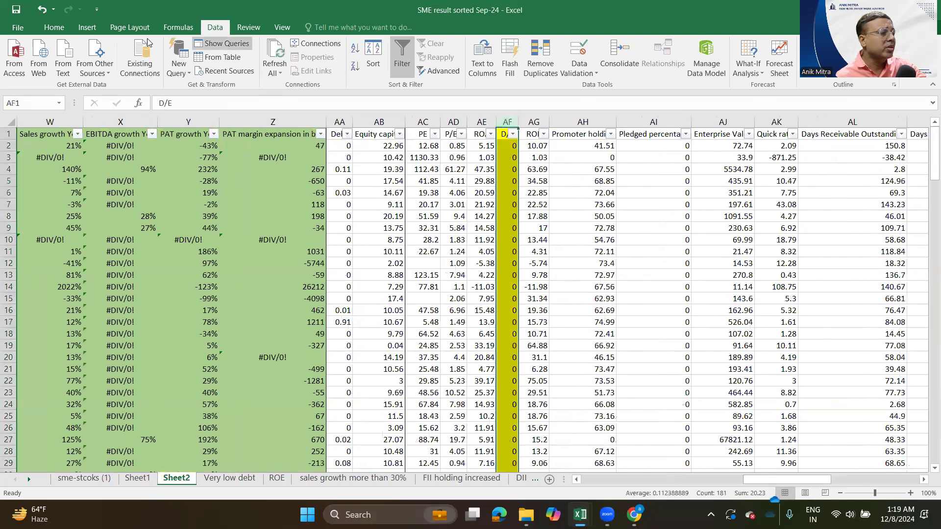
click(55, 29)
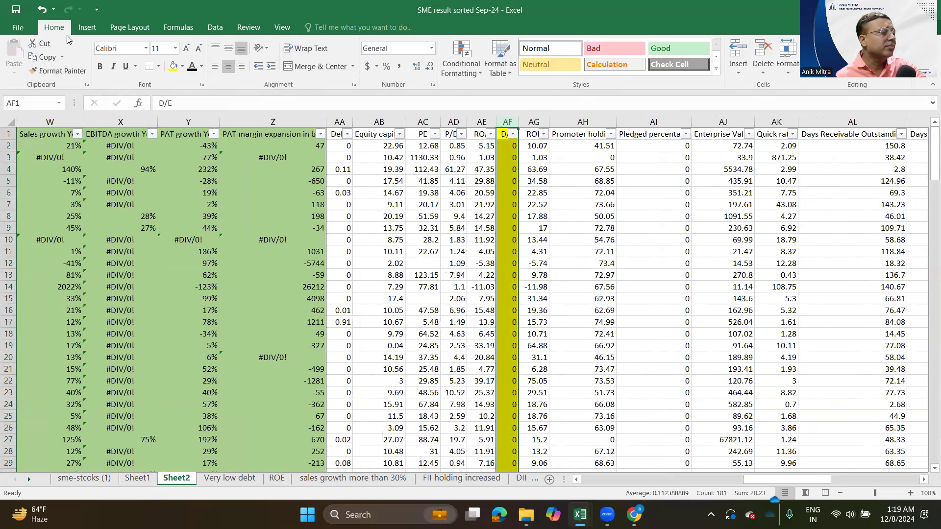
click(182, 66)
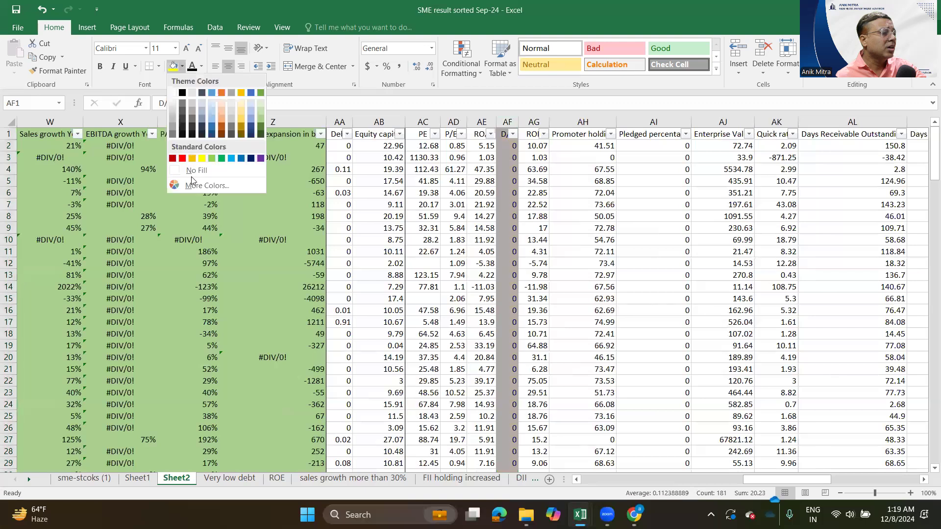
click(199, 171)
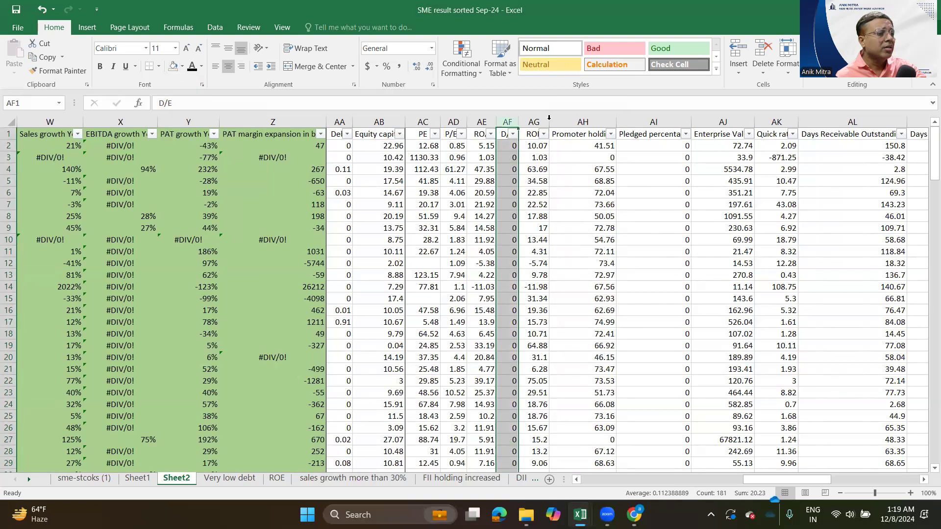
drag(519, 122, 536, 124)
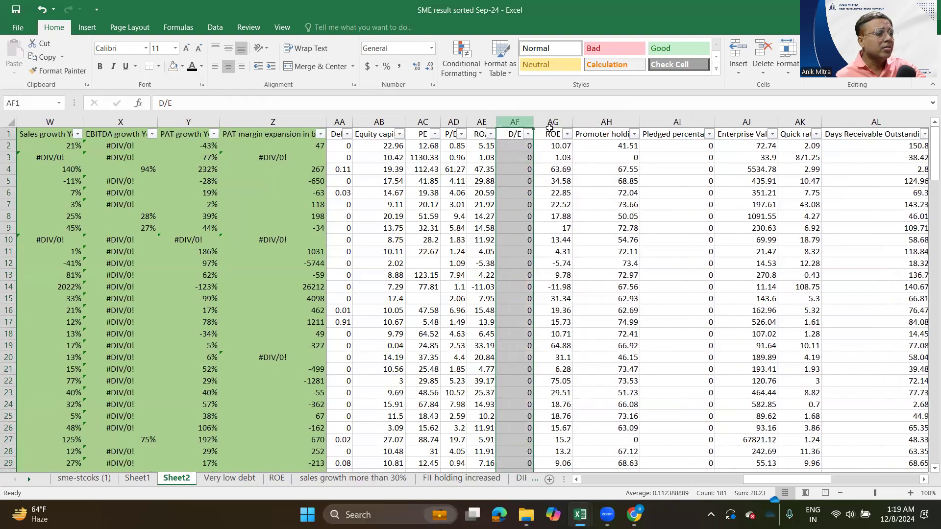
- Fill the entire ROE column in Sheet2 with a light gold theme color
click(554, 122)
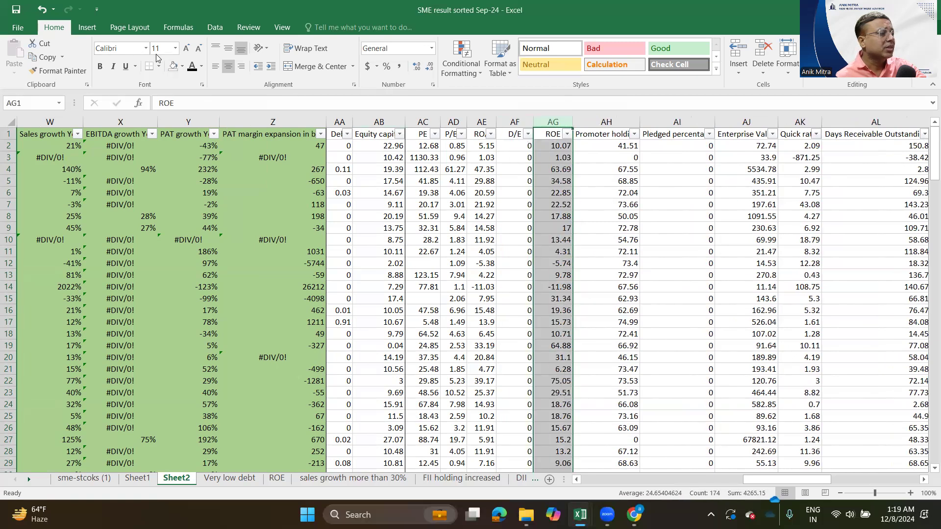
click(181, 66)
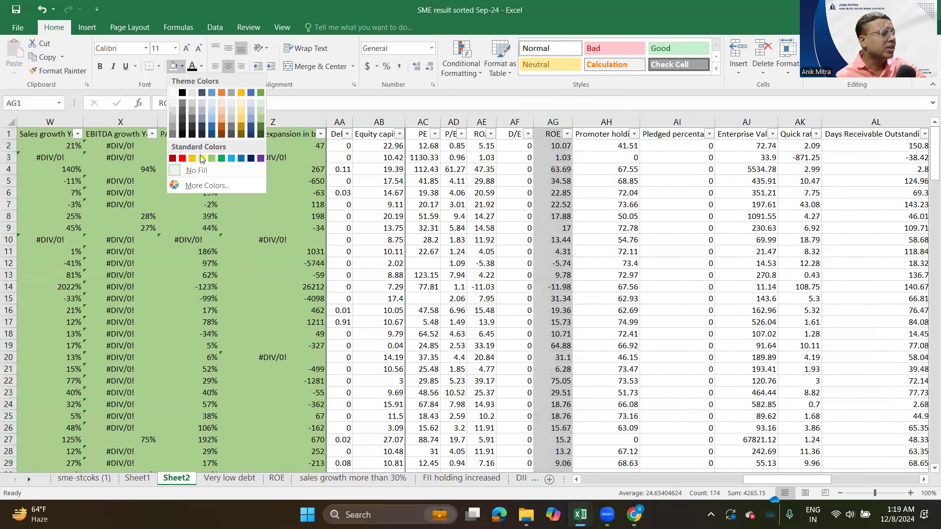
click(242, 121)
click(581, 201)
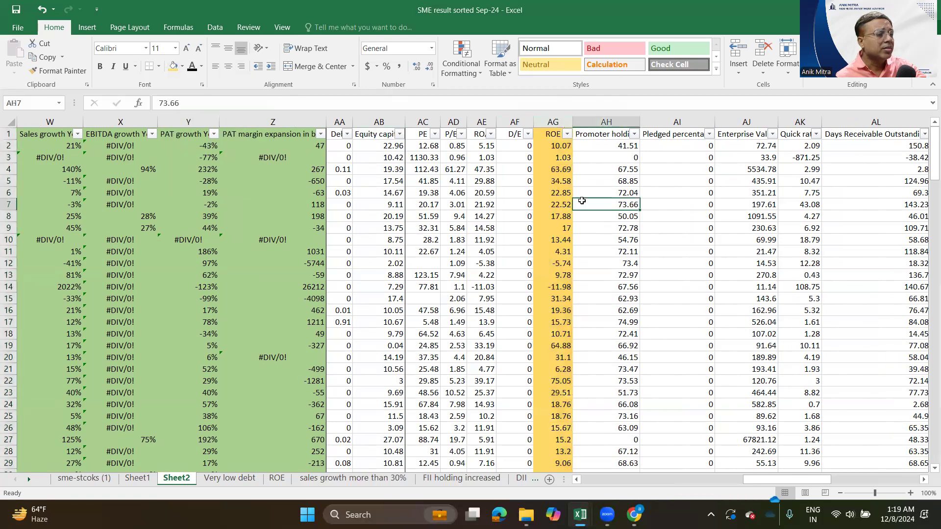
- Sort the Sheet2 table by ROE from largest to smallest
click(567, 133)
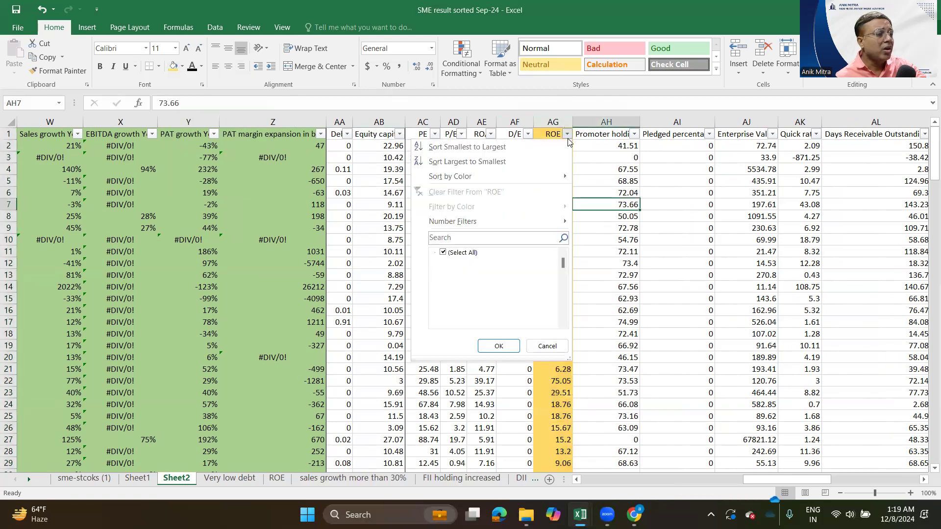
click(480, 163)
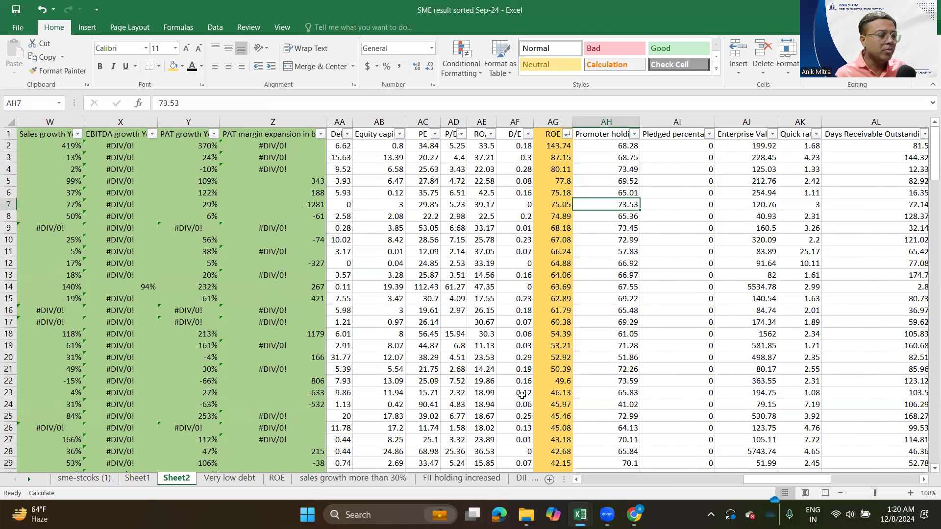
scroll(512, 381, down, 4)
scroll(510, 382, up, 4)
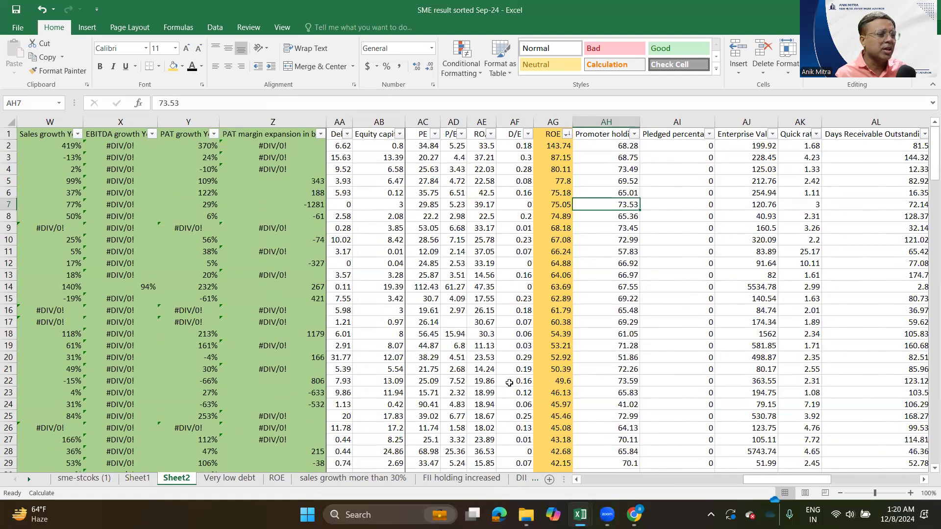
- Copy the Sheet2 rows with ROE above 15, rows 2 to 114, into a new sheet starting at cell A2
click(7, 145)
drag(7, 146, 18, 454)
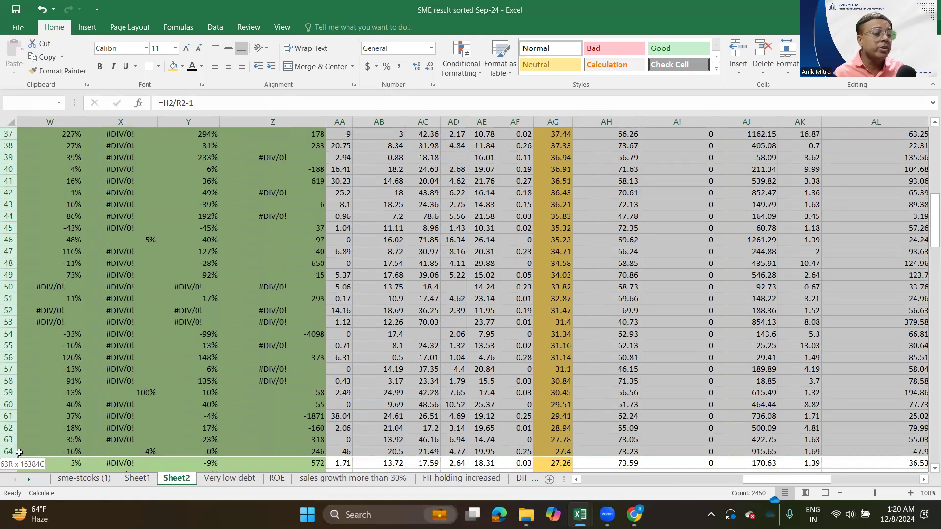
drag(21, 453, 118, 383)
key(ctrl+c)
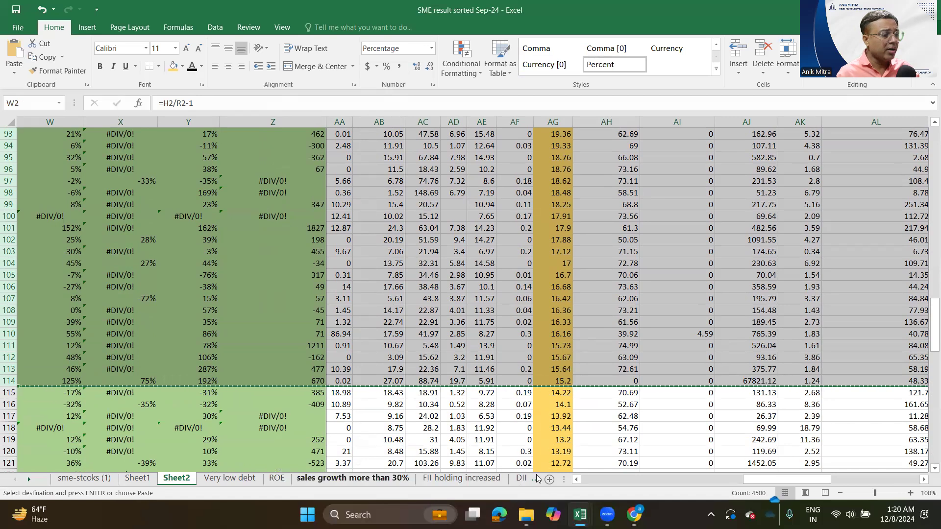
click(549, 479)
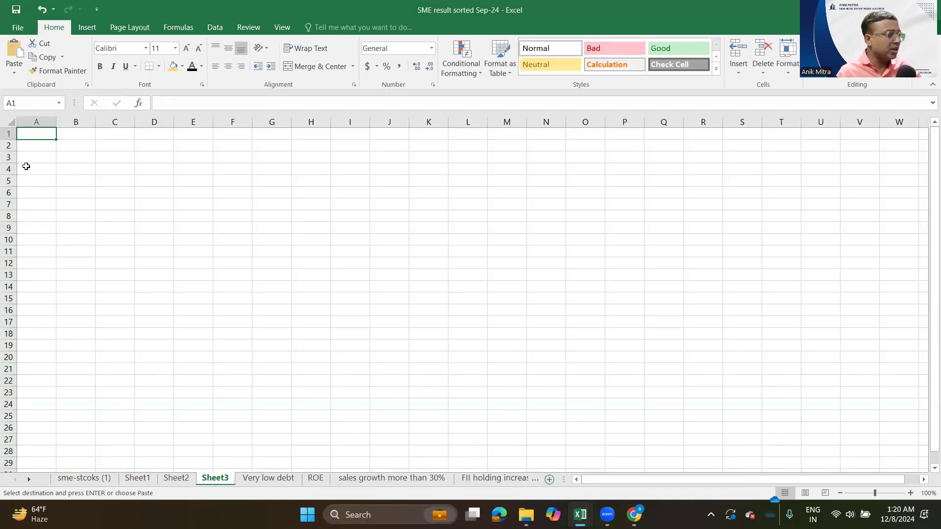
click(44, 147)
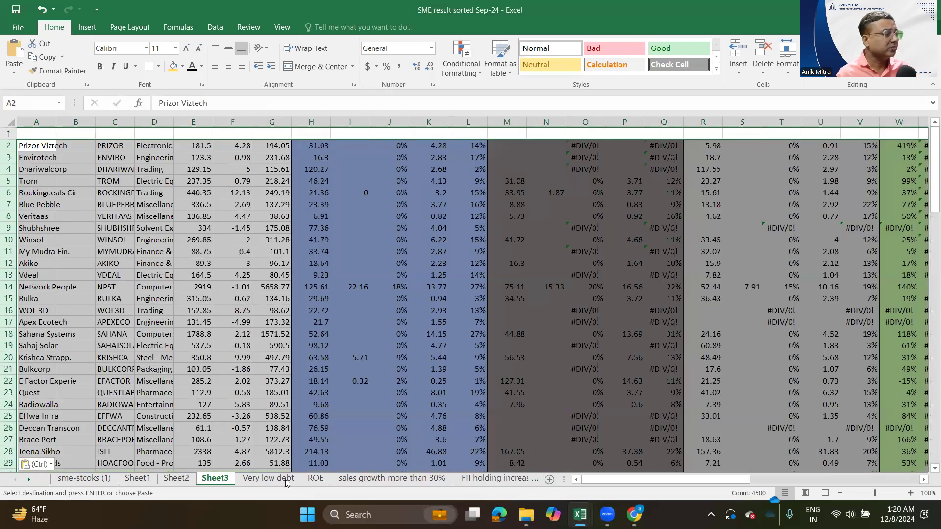
- Copy the header row from Sheet2 and paste it into row 1 of Sheet3
click(186, 482)
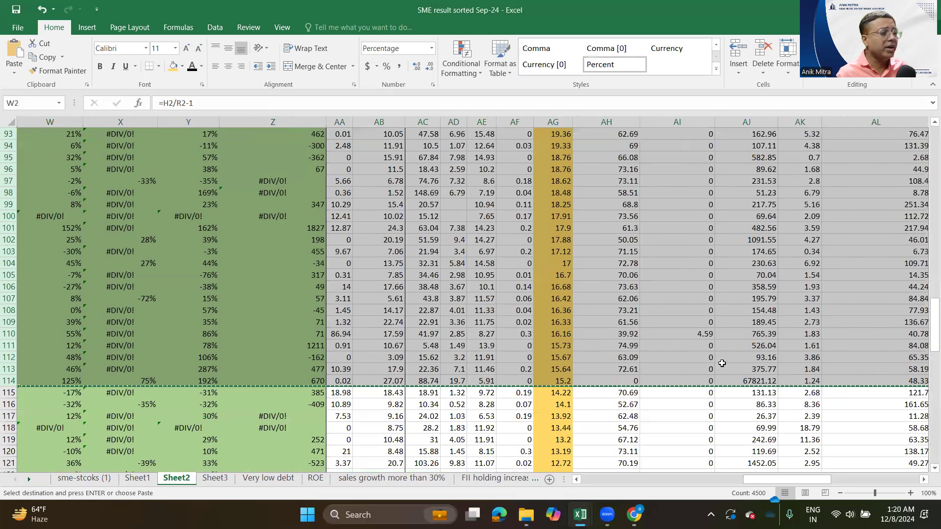
drag(934, 339, 931, 182)
key(Escape)
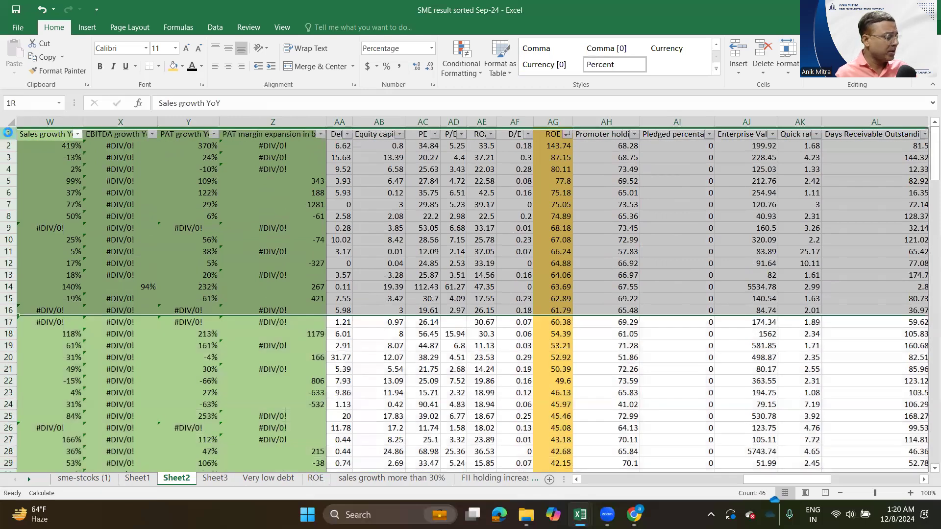
click(6, 133)
key(ctrl+c)
click(215, 477)
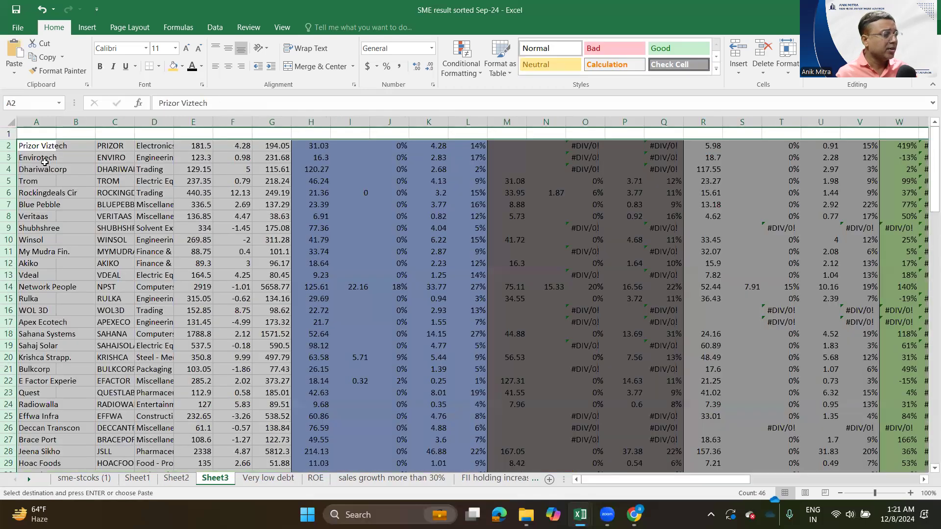
click(27, 134)
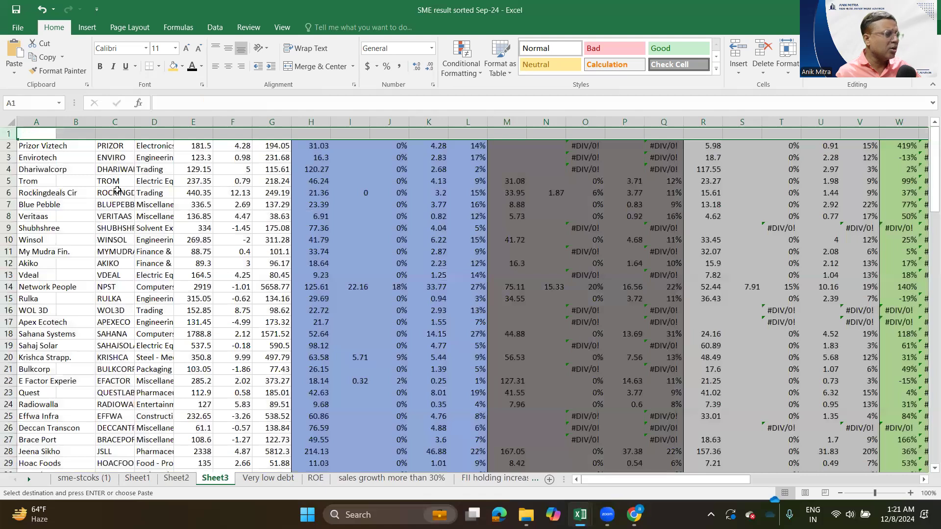
key(ctrl+v)
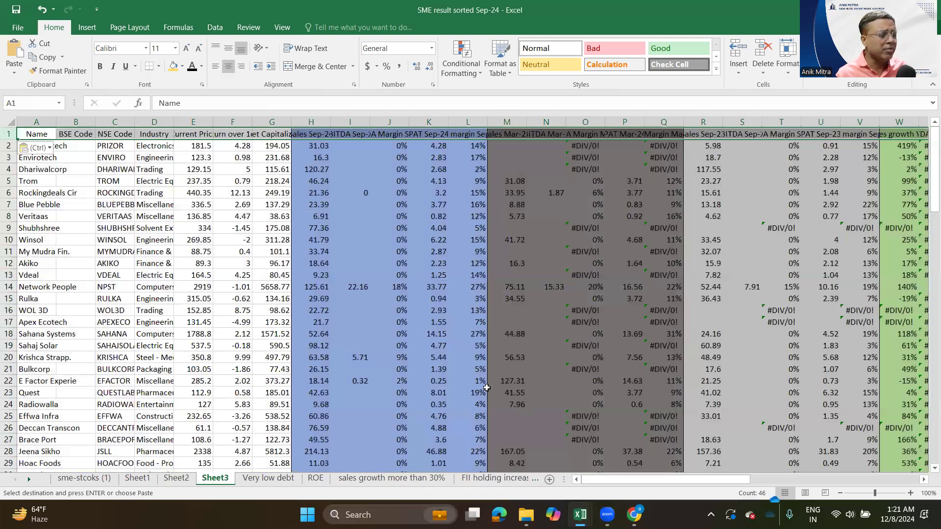
- Examine the pasted Sheet3 data around the ROE column, from the header down to the last filled row
drag(621, 479, 809, 497)
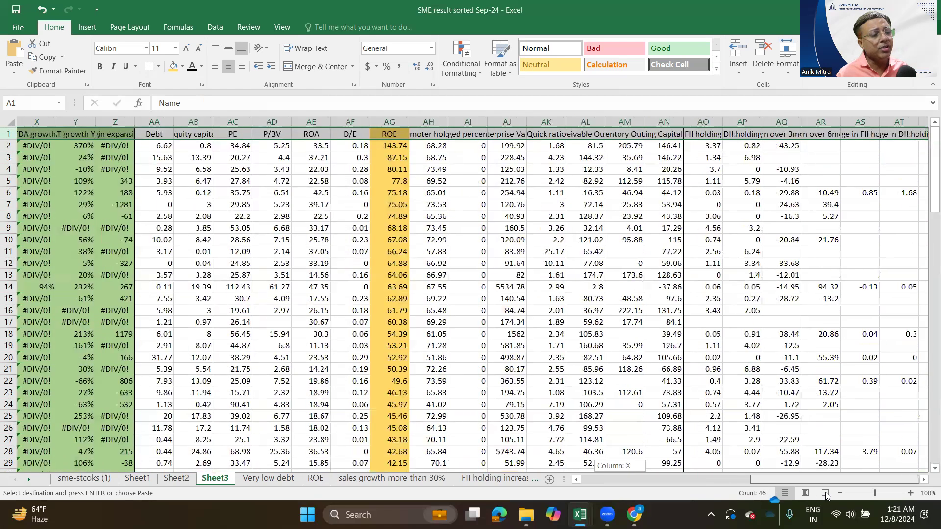
drag(802, 496, 736, 499)
scroll(817, 346, down, 8)
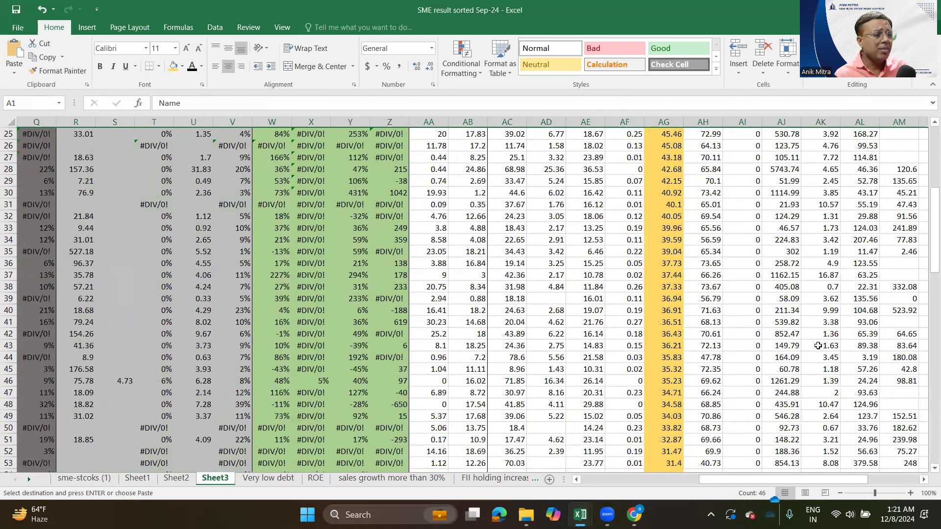
drag(928, 258, 921, 446)
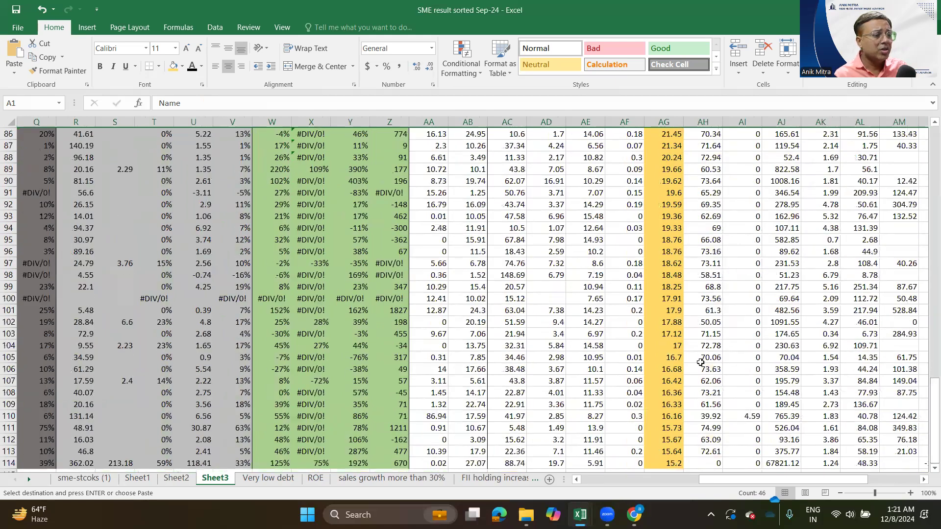
scroll(701, 362, down, 3)
click(8, 357)
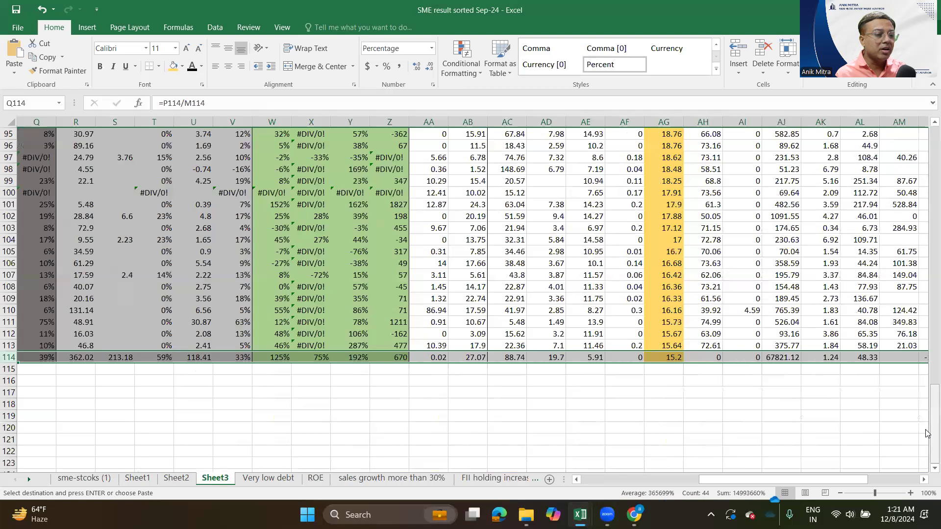
drag(926, 433, 927, 218)
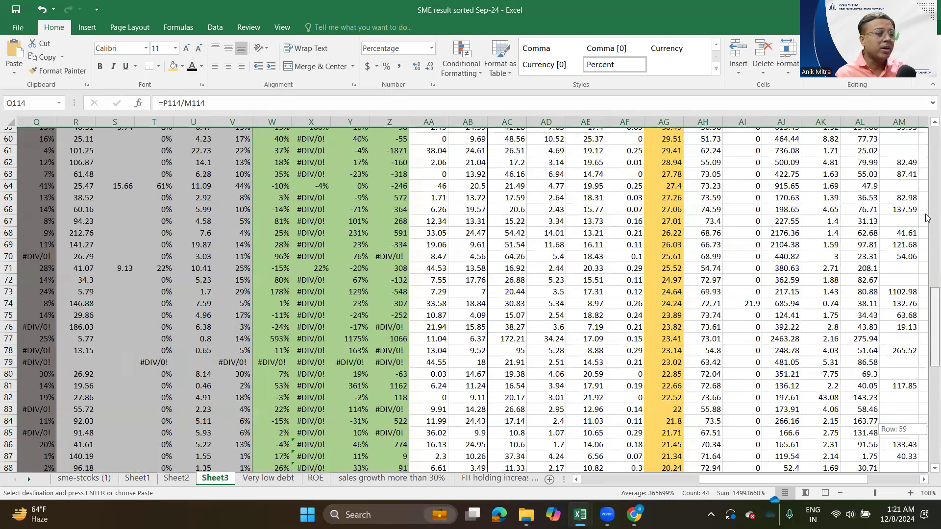
drag(926, 123, 927, 125)
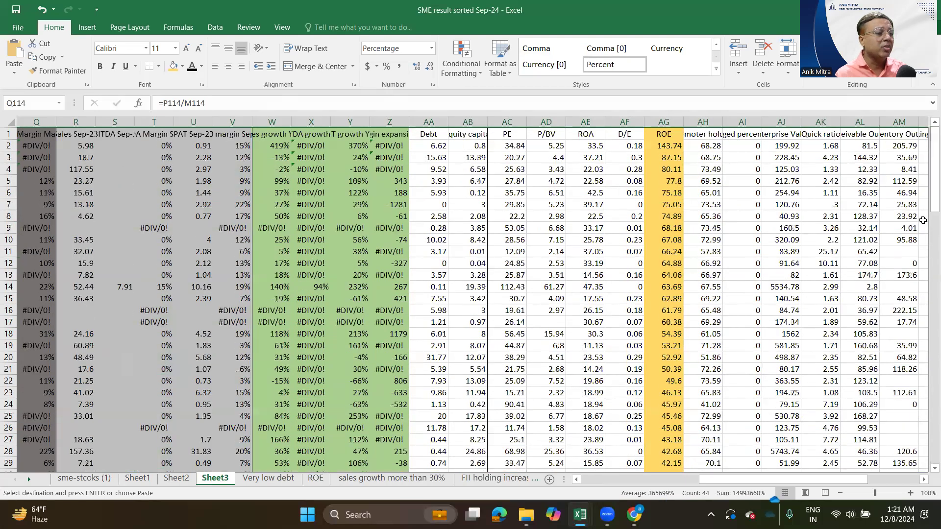
click(680, 148)
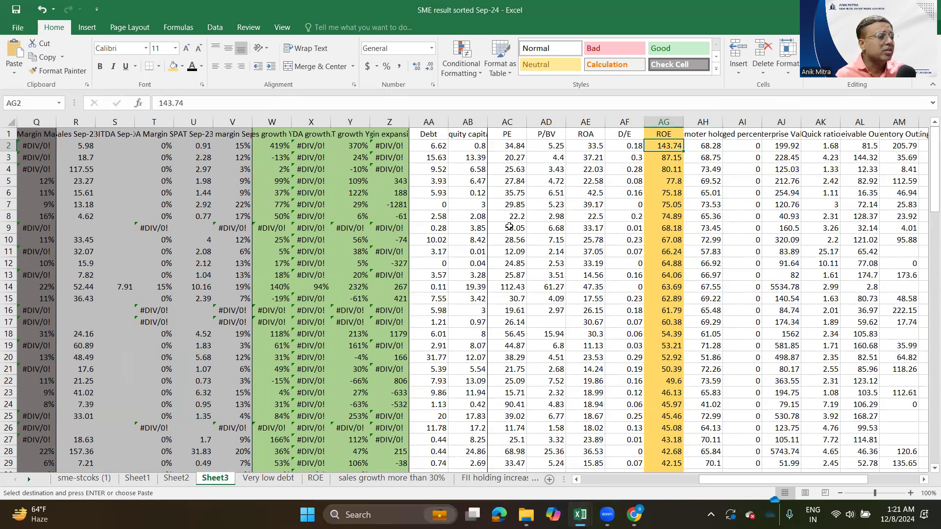
- AutoFit the width of all columns in Sheet3
click(11, 122)
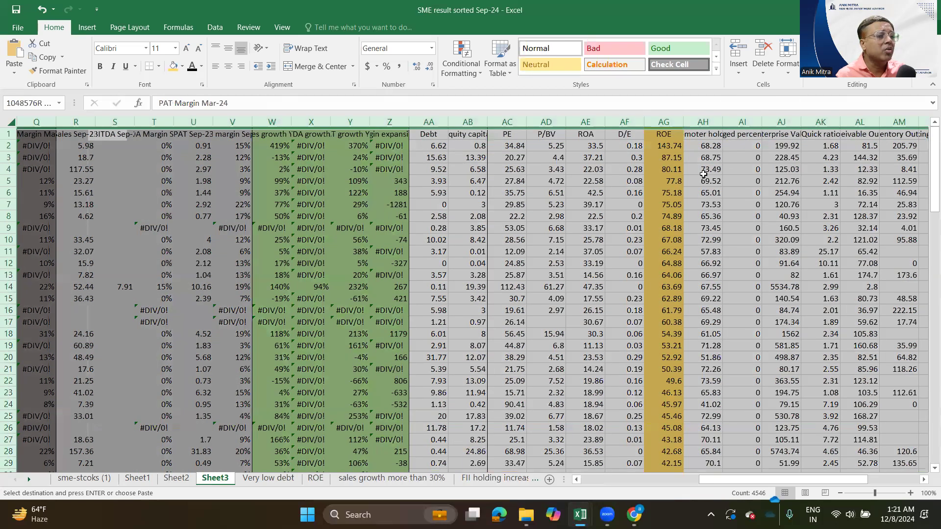
click(791, 70)
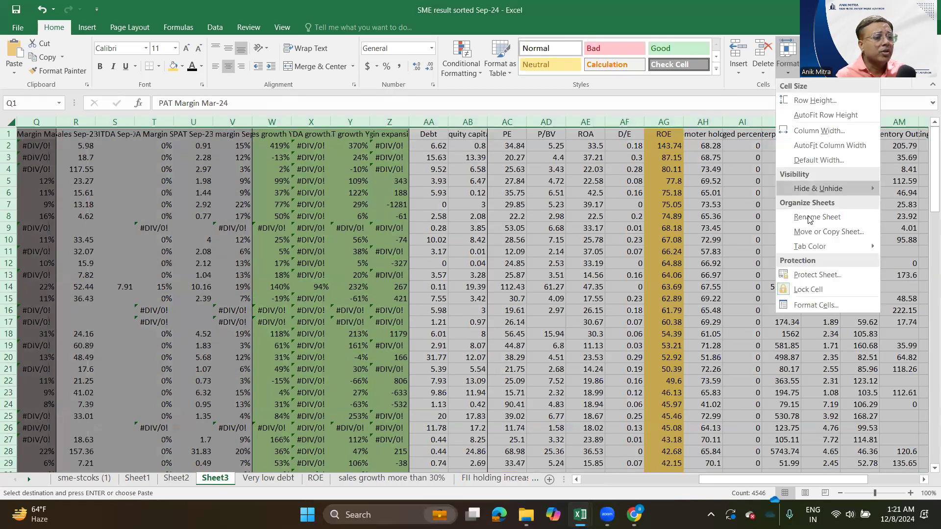
click(832, 147)
click(520, 348)
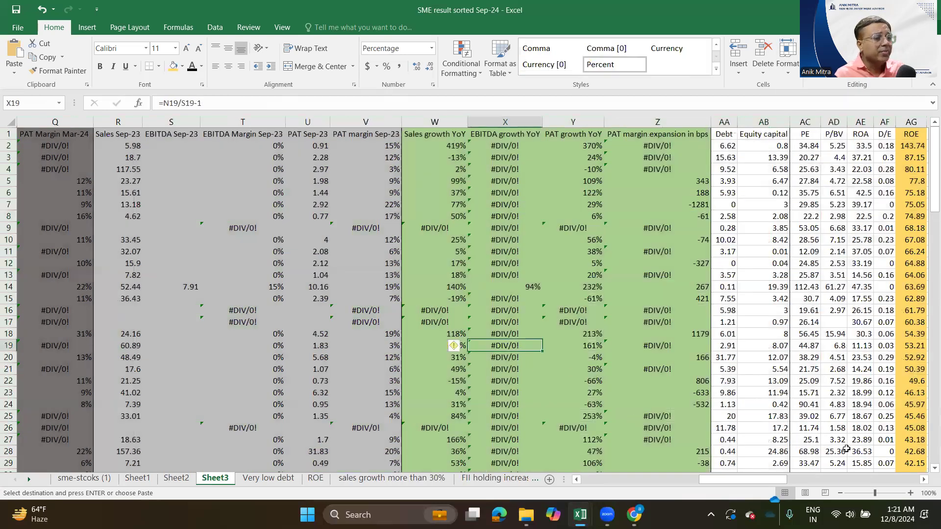
- Look through the Sheet3 table from the company names to the growth and ratio columns, down to the last rows
drag(774, 482, 473, 484)
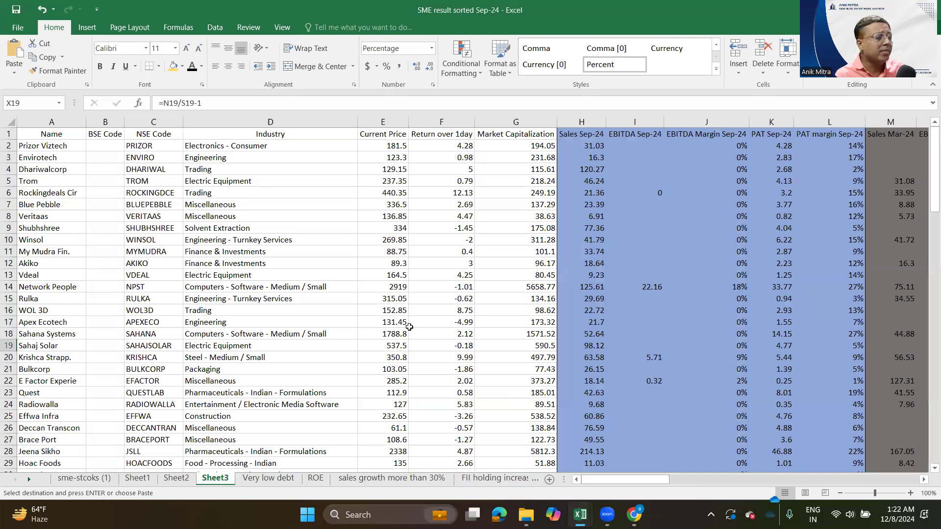
drag(661, 477, 637, 464)
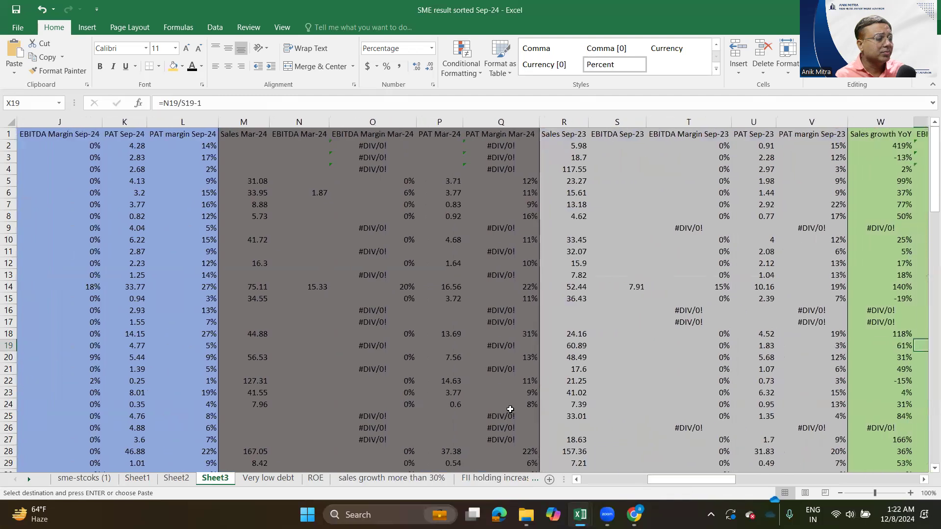
scroll(800, 434, down, 4)
drag(931, 249, 928, 486)
scroll(736, 416, down, 3)
drag(703, 479, 834, 481)
drag(926, 440, 928, 129)
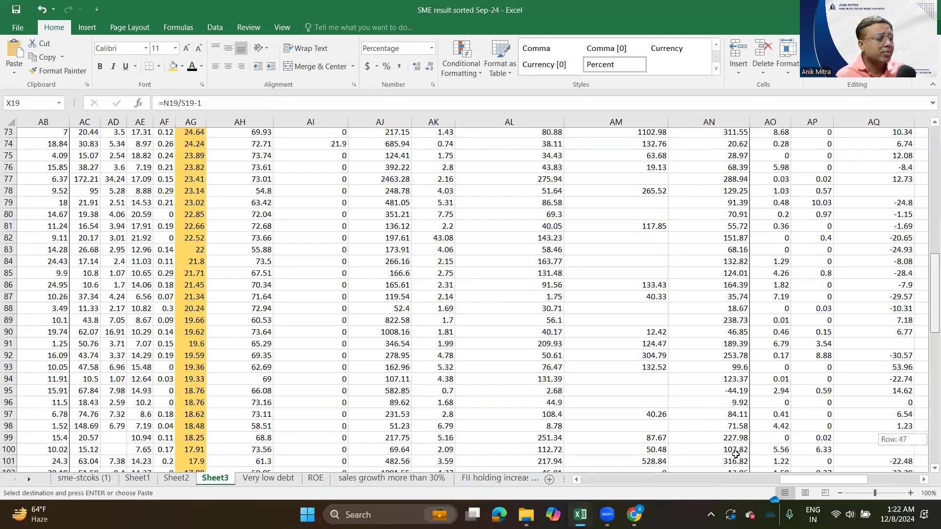
drag(789, 479, 748, 480)
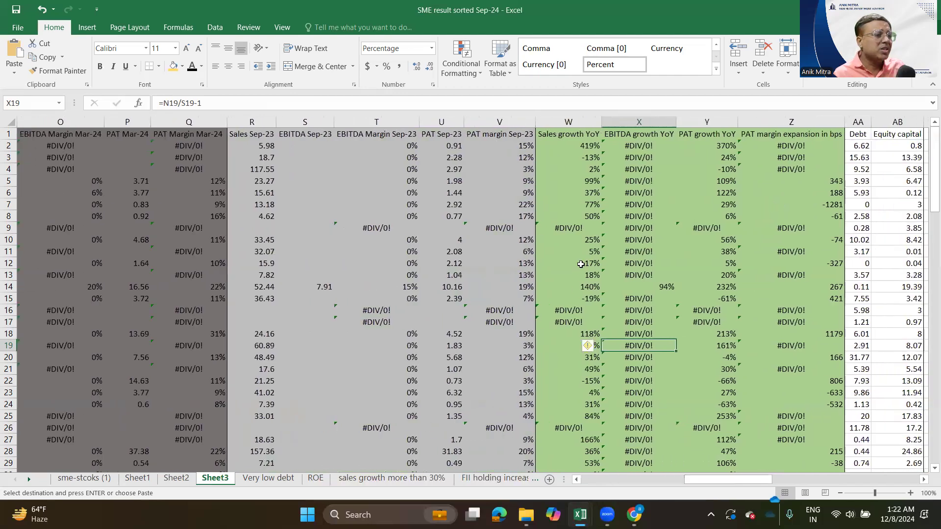
- Turn on filtering for the Sheet3 table from its Sales growth YoY header cell
drag(567, 118, 637, 122)
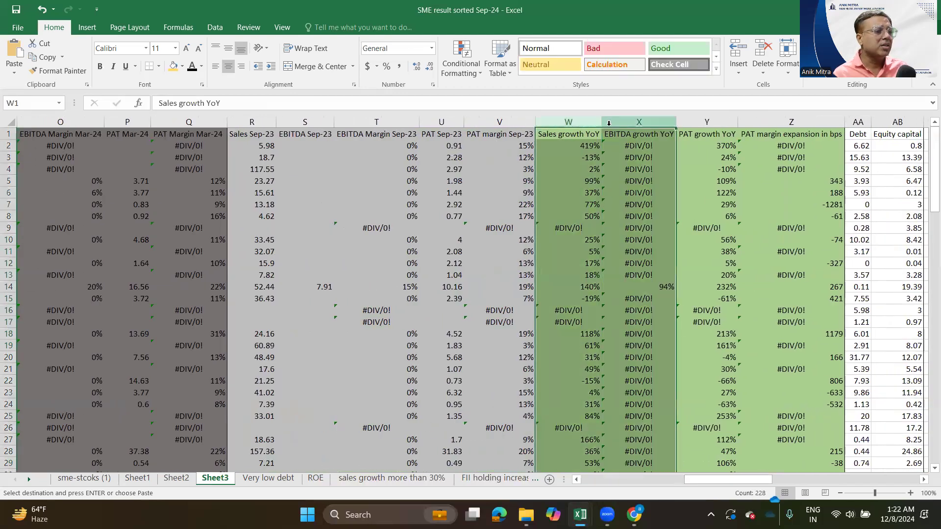
click(591, 250)
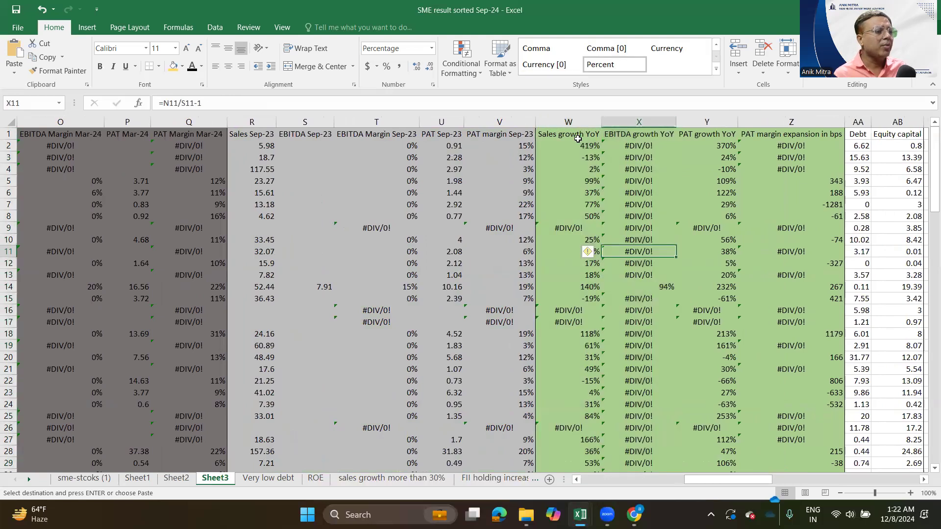
click(578, 138)
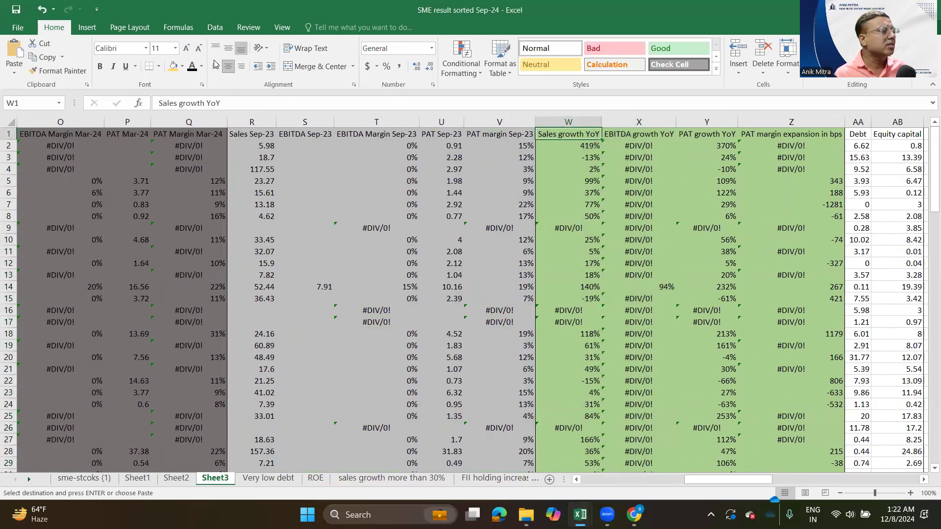
click(214, 28)
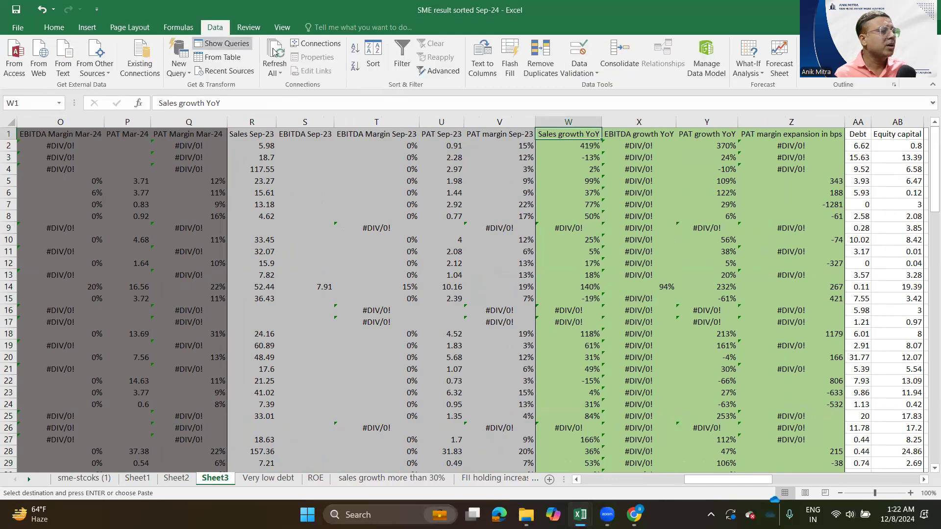
click(402, 54)
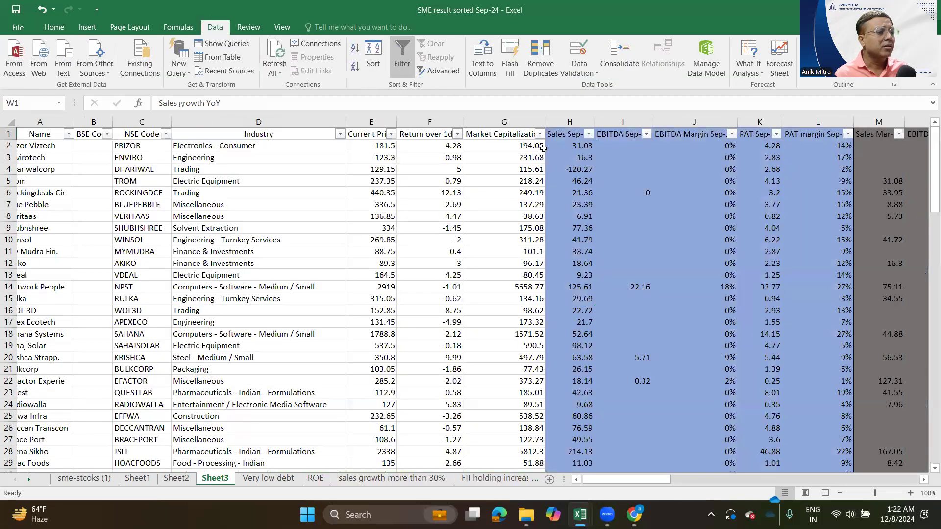
- Sort the Sheet3 table by Sales growth YoY from largest to smallest
drag(608, 480, 761, 476)
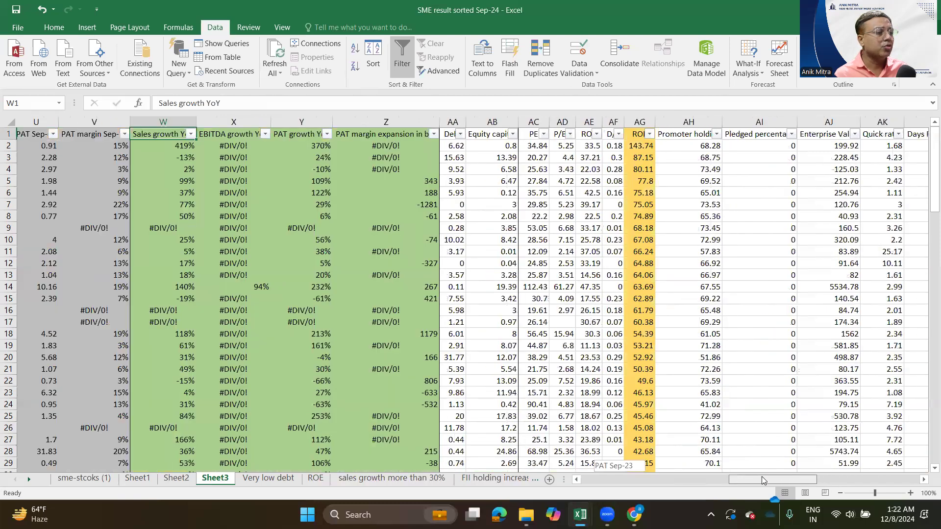
drag(715, 440, 706, 440)
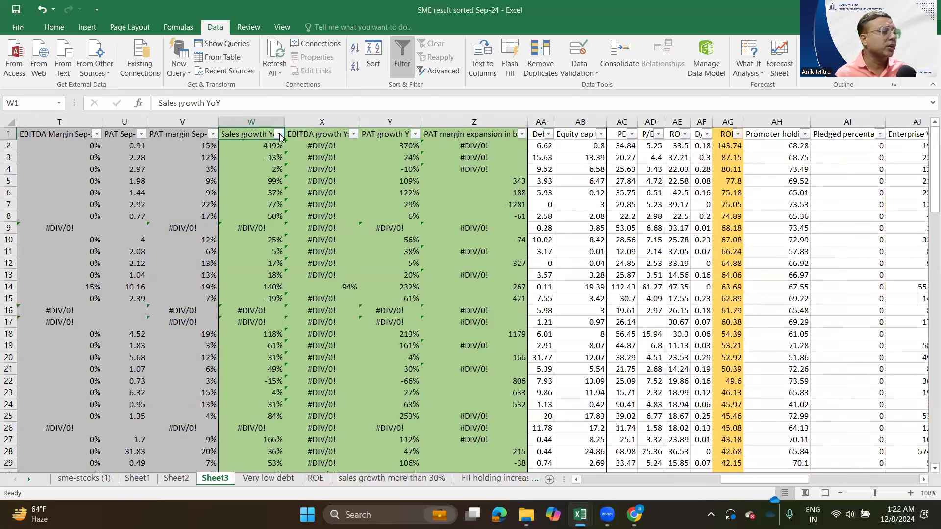
click(279, 133)
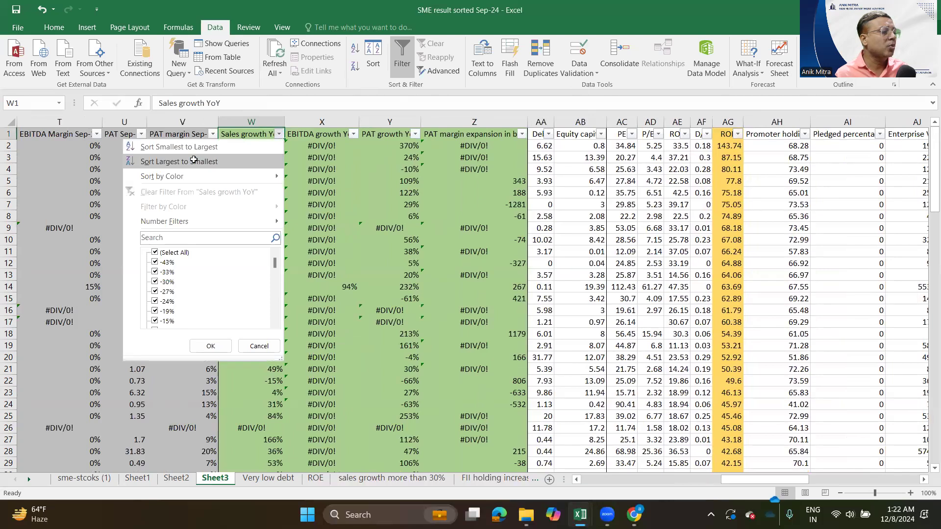
click(194, 161)
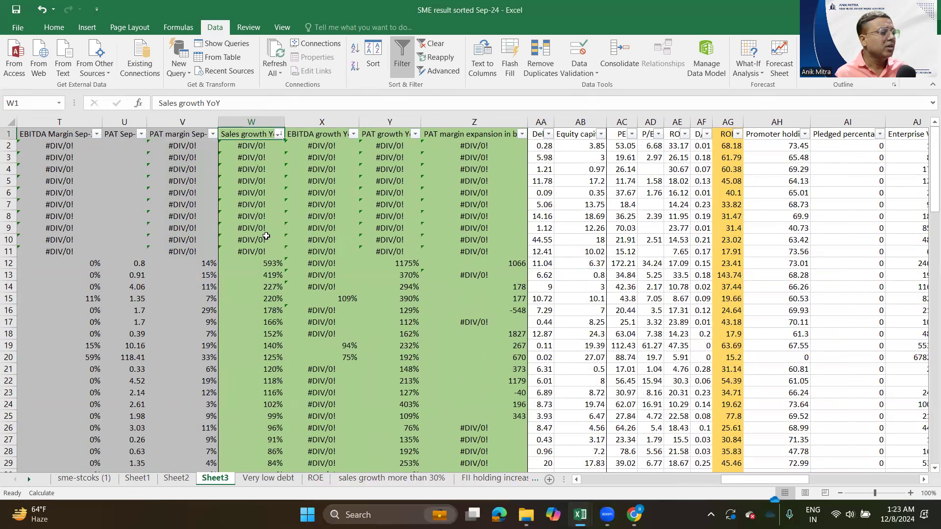
- Copy Sheet3 rows 12 to 66, with Sales growth YoY above 20%, into a new sheet from cell A2 and AutoFit column A
click(254, 147)
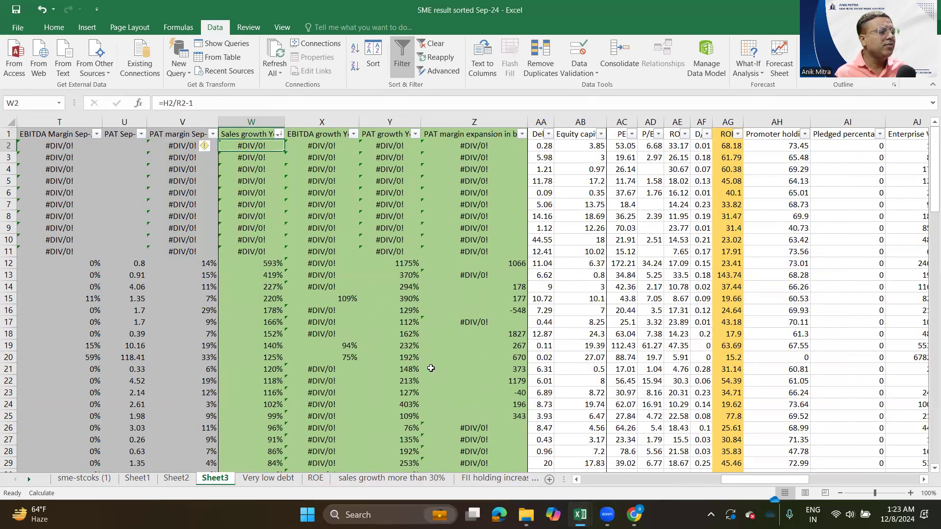
drag(731, 481, 723, 499)
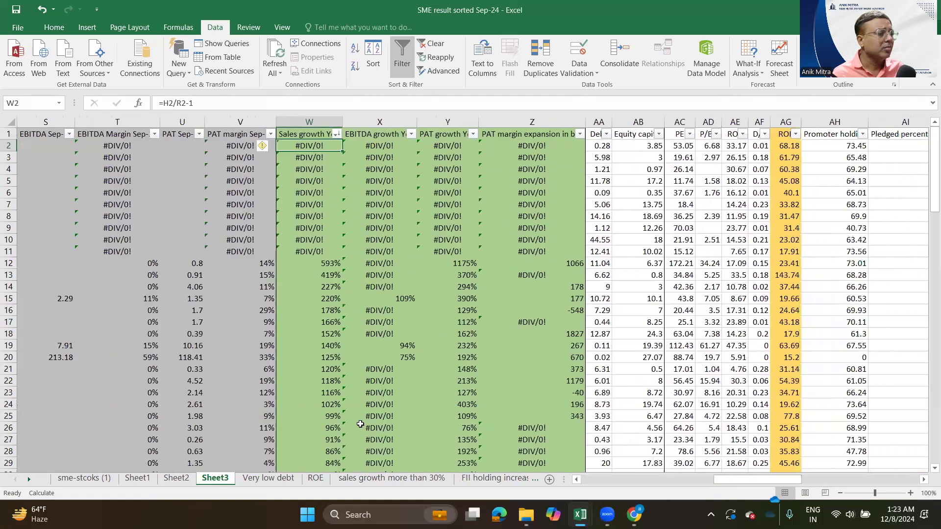
click(314, 263)
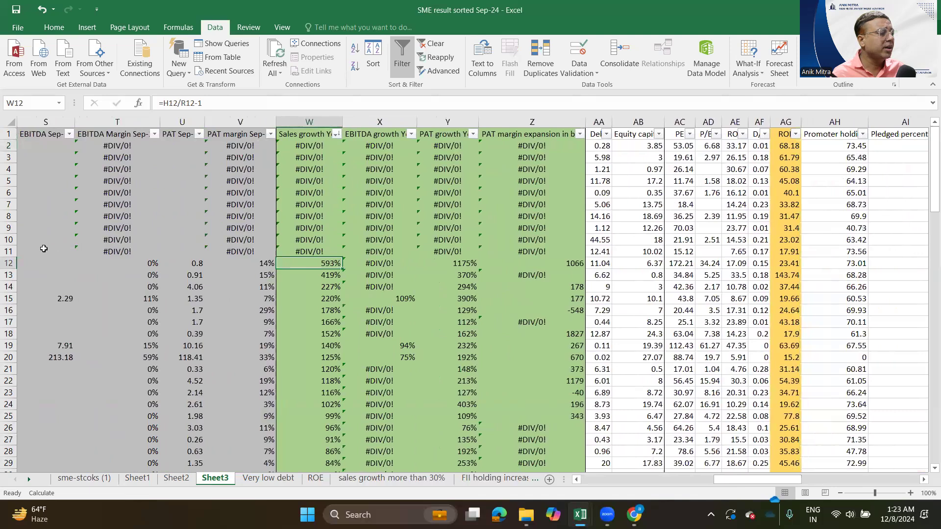
drag(4, 258, 85, 368)
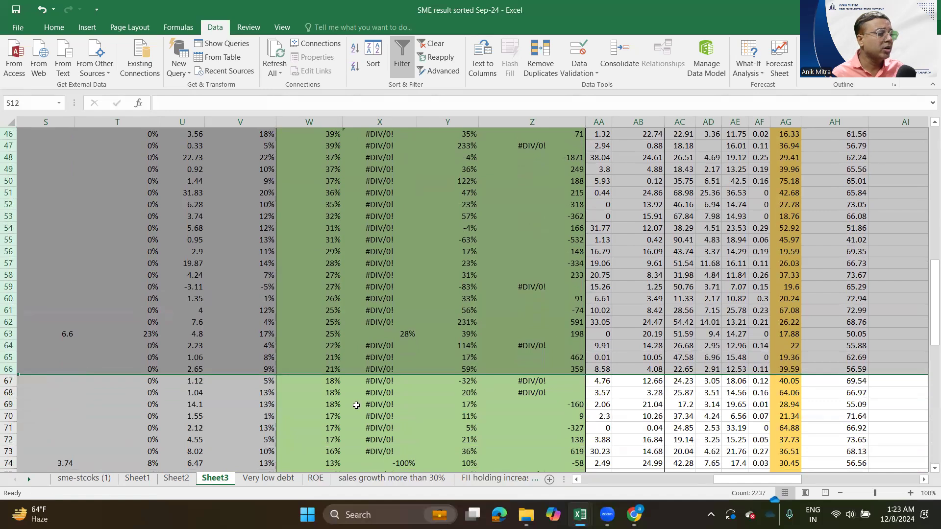
key(ctrl+c)
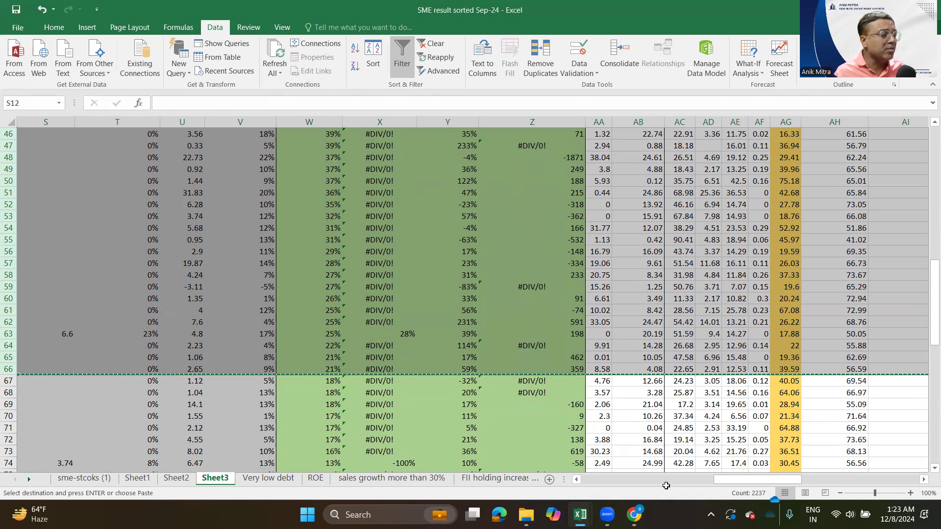
click(550, 480)
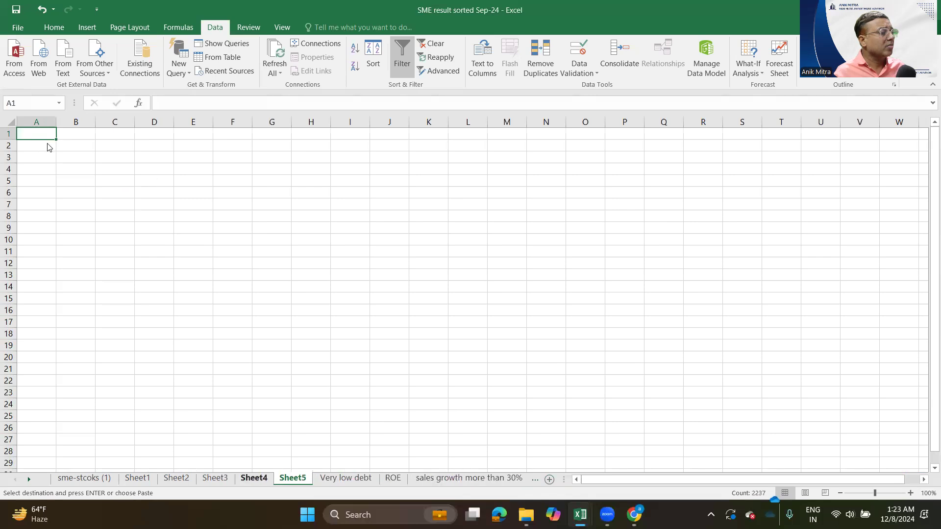
click(47, 144)
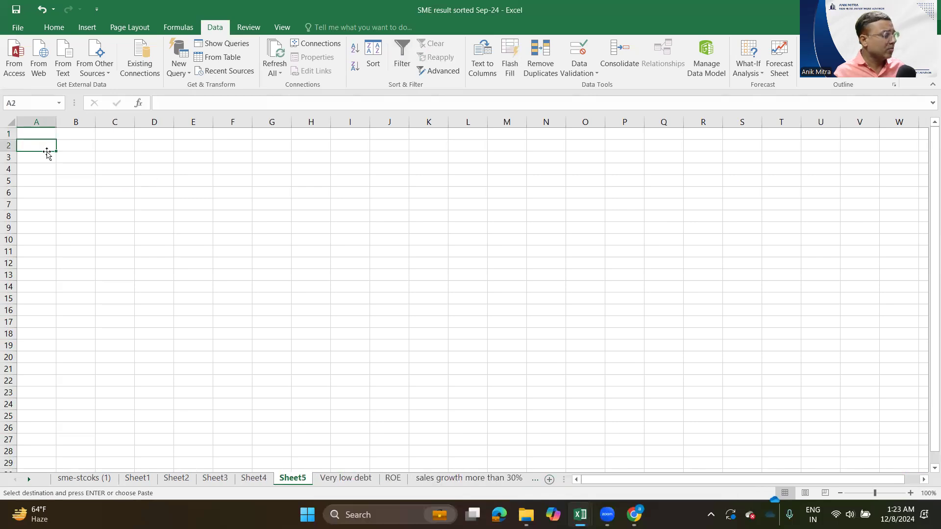
key(ctrl+v)
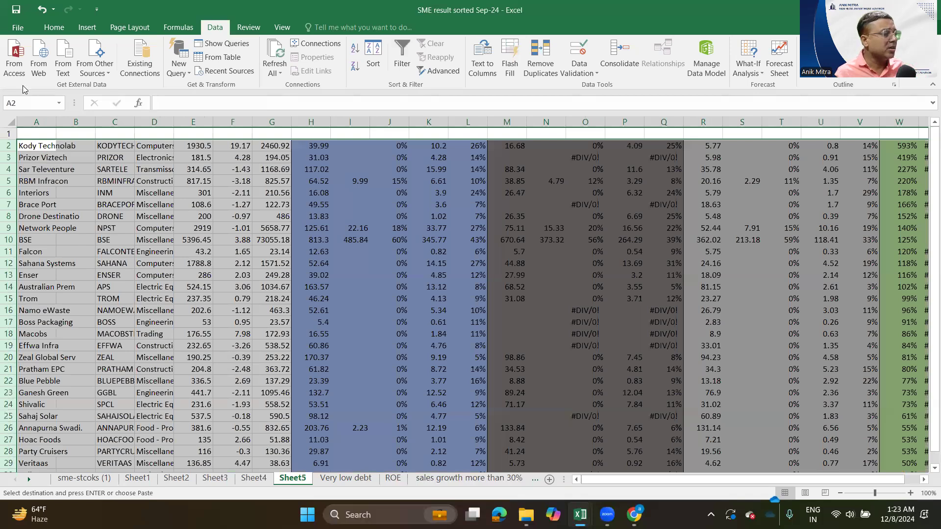
double_click(58, 122)
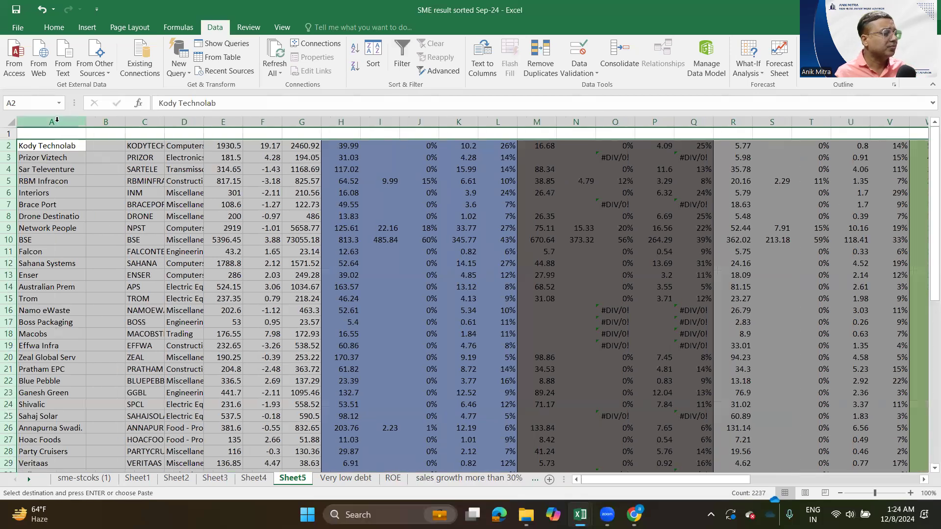
- Copy the header row of Sheet3 into row 1 of Sheet5, above the pasted companies
click(254, 478)
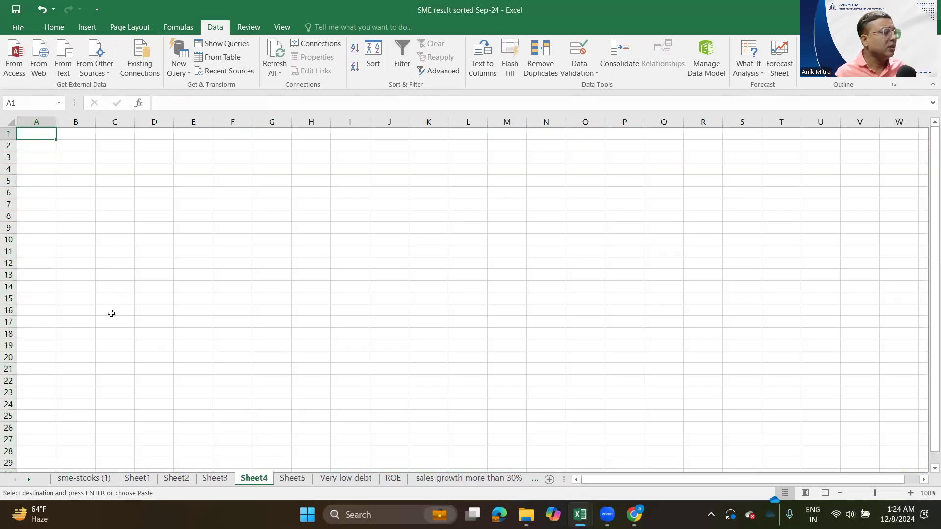
click(216, 479)
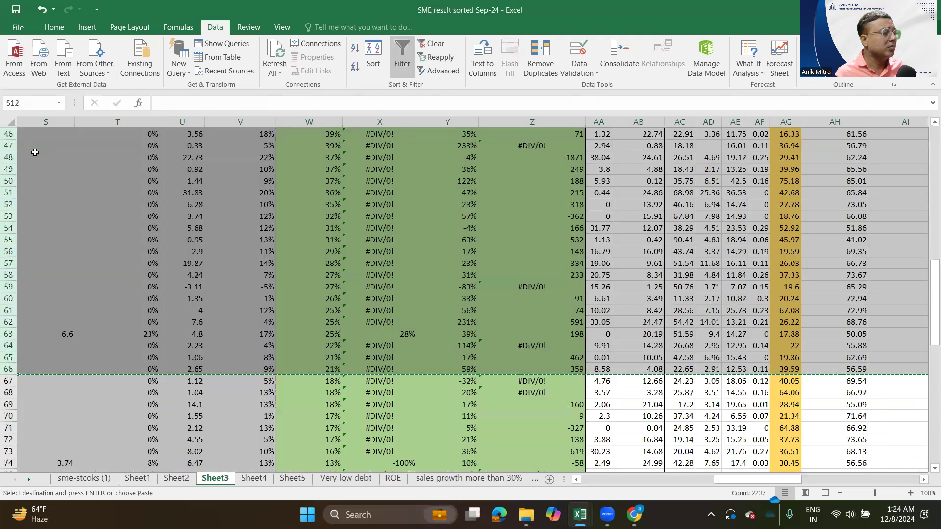
drag(931, 318, 928, 169)
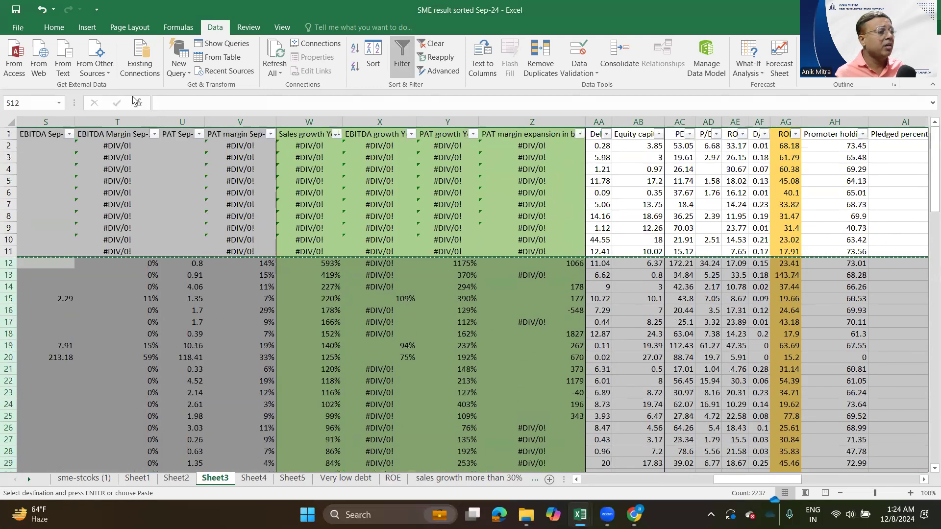
click(8, 132)
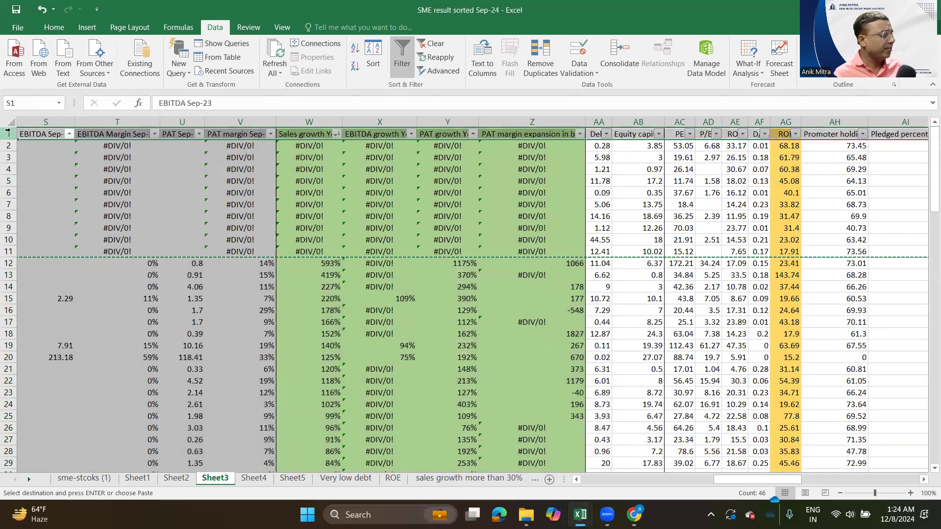
key(ctrl+c)
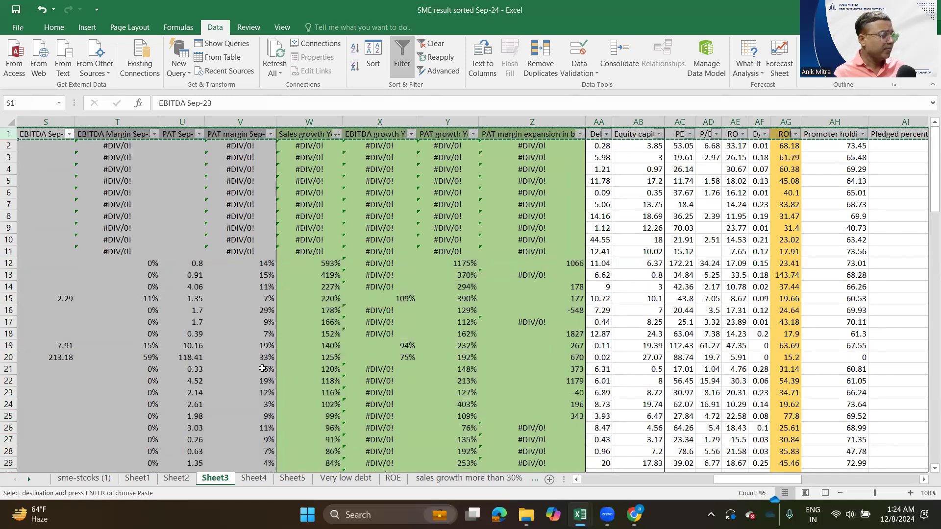
click(287, 480)
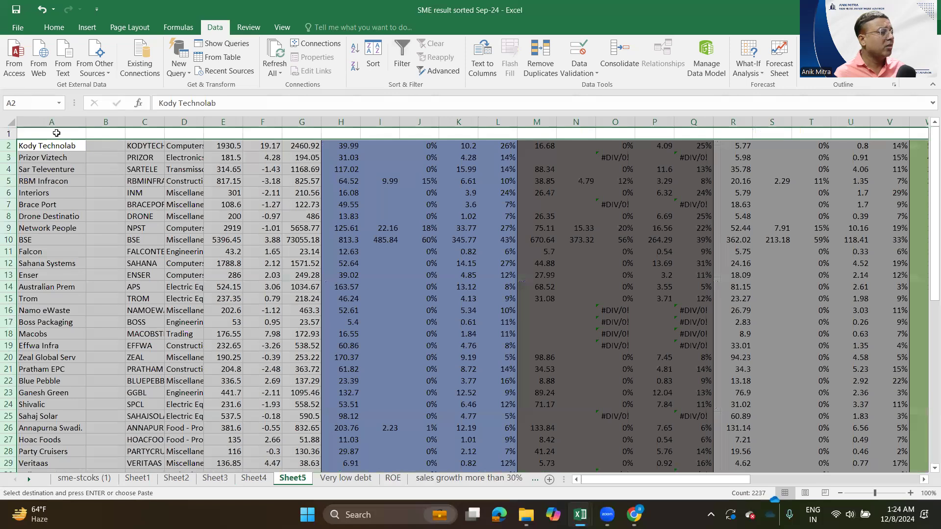
click(56, 133)
key(ctrl+v)
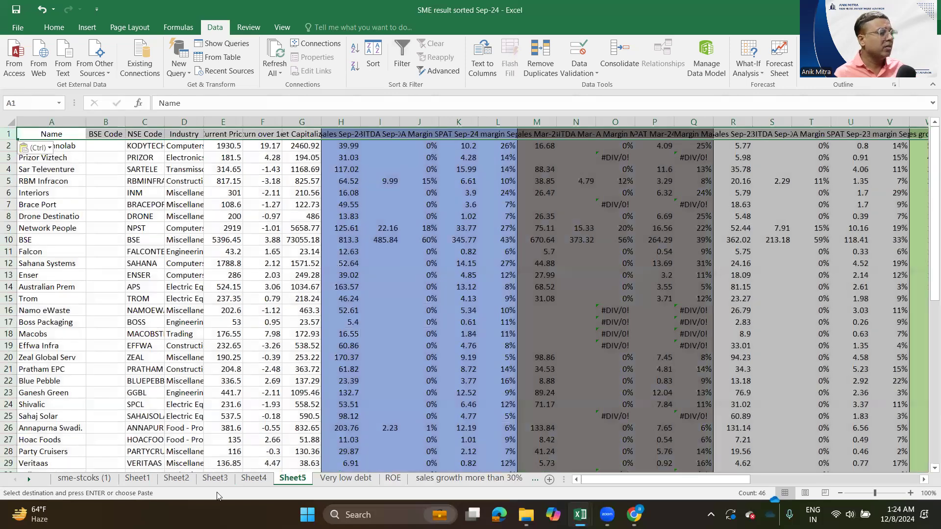
- AutoFit the width of all columns in Sheet5
click(6, 125)
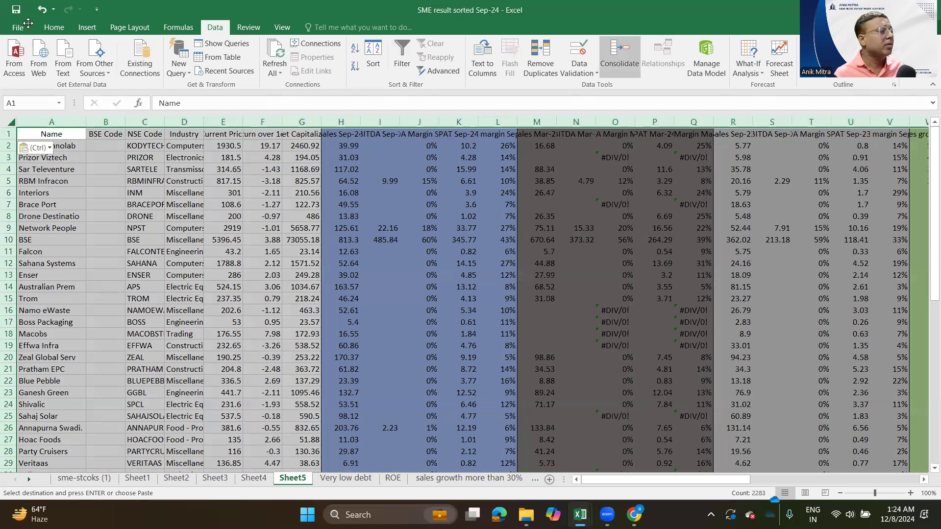
click(54, 26)
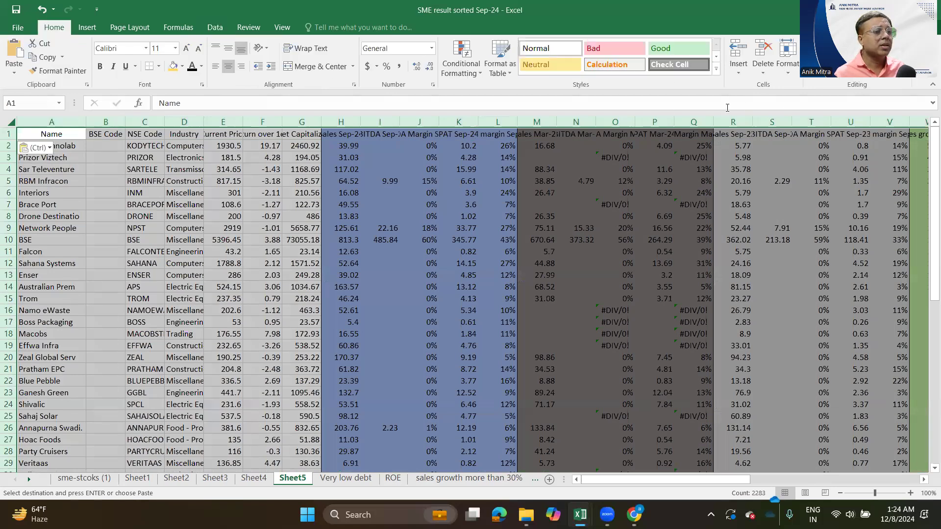
click(789, 74)
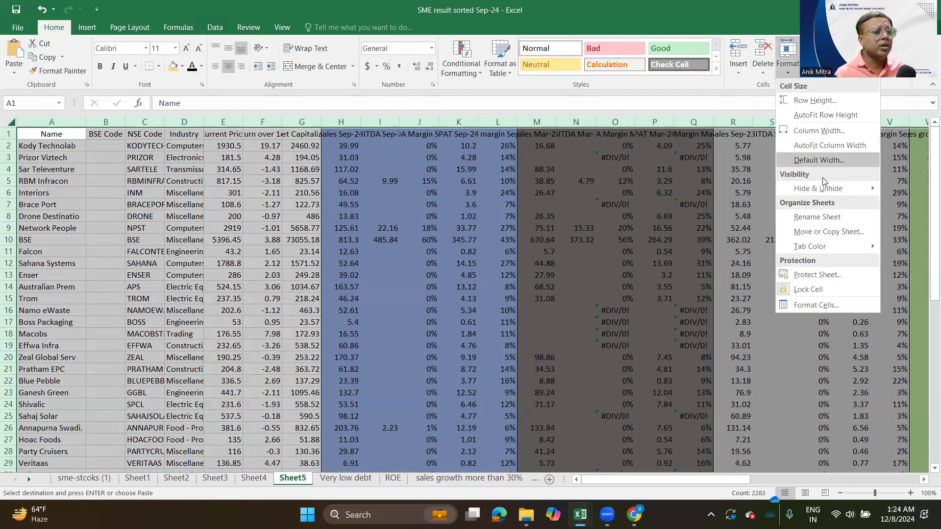
click(828, 146)
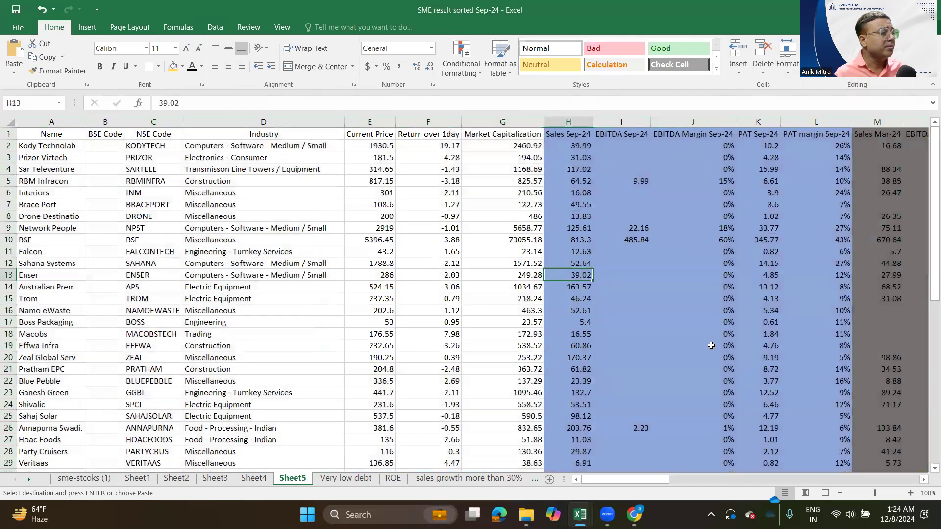
- Look through the Sheet5 table down to its last company row and across to the YoY growth columns
drag(664, 486, 486, 486)
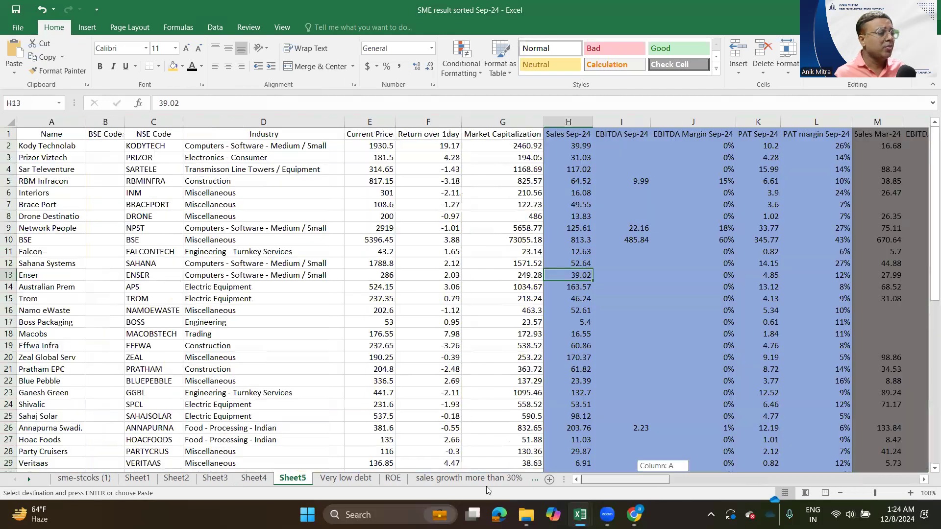
scroll(117, 306, down, 14)
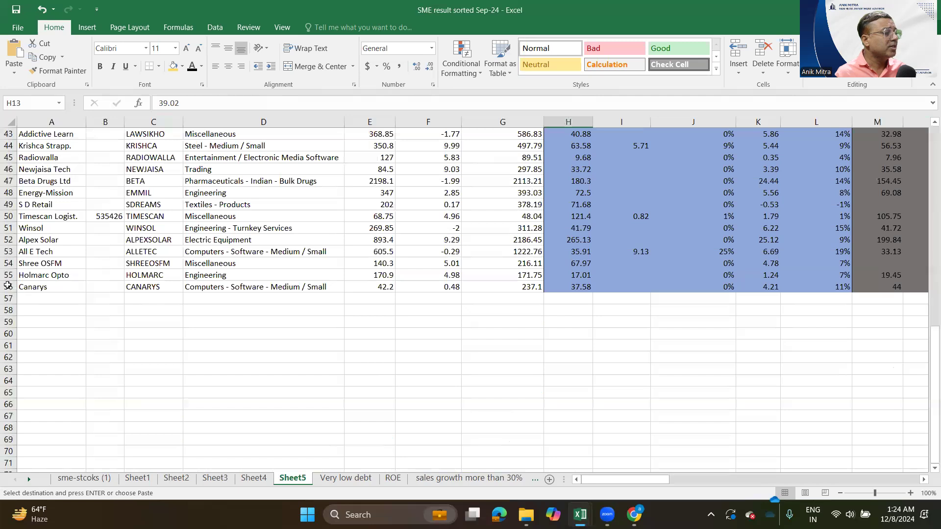
click(8, 285)
drag(928, 365, 928, 123)
drag(664, 480, 776, 488)
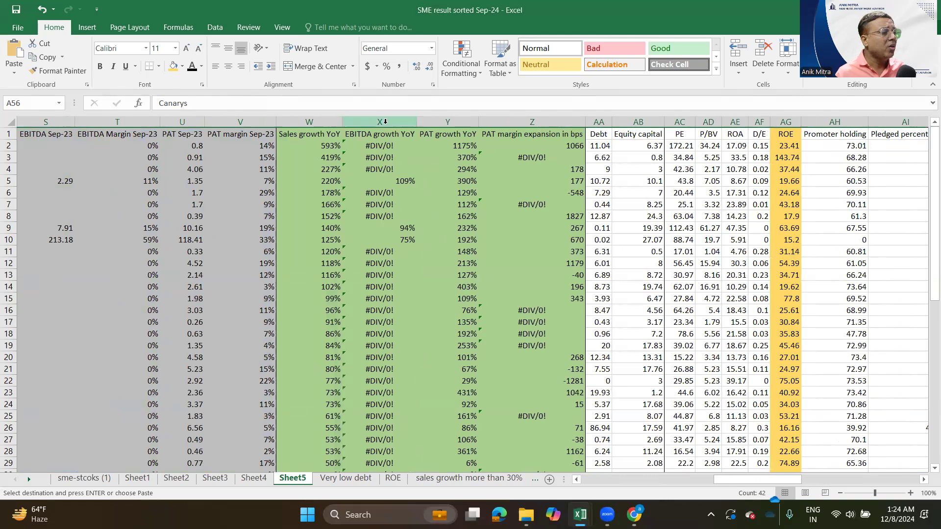
click(460, 146)
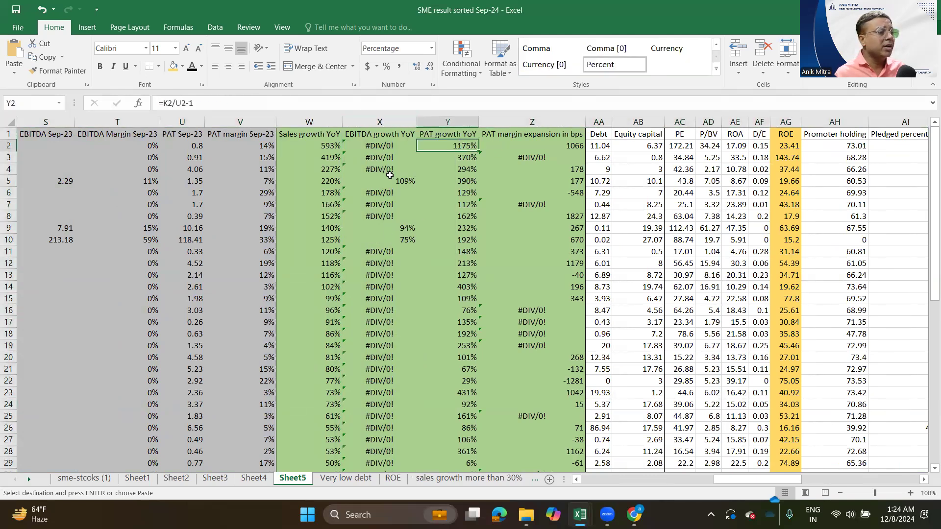
- Turn on filtering for the Sheet5 table from its EBITDA growth YoY header cell
click(371, 135)
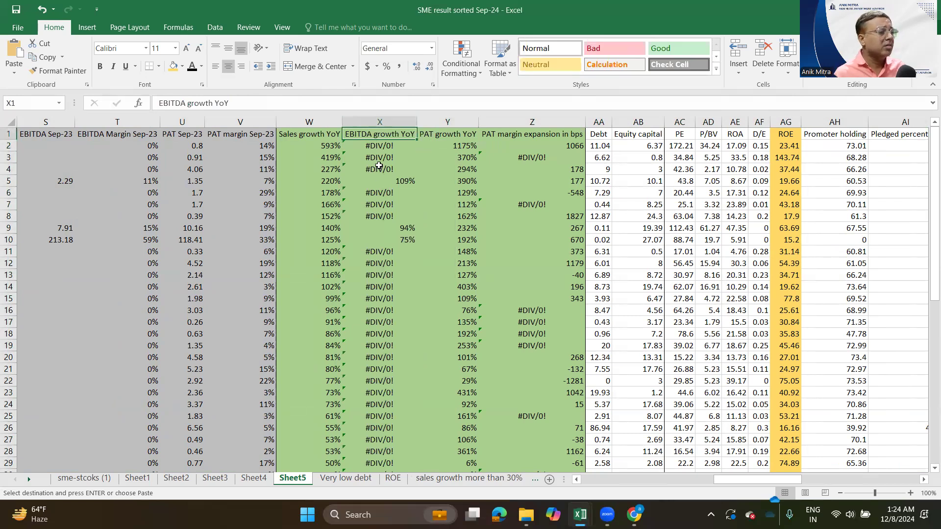
click(219, 28)
click(402, 59)
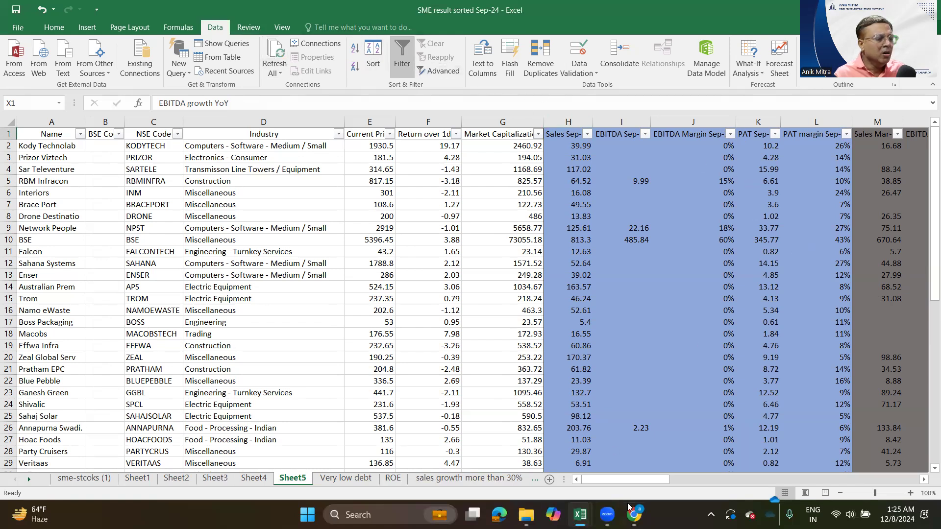
- Sort the Sheet5 table by EBITDA growth YoY from largest to smallest
drag(638, 480, 687, 486)
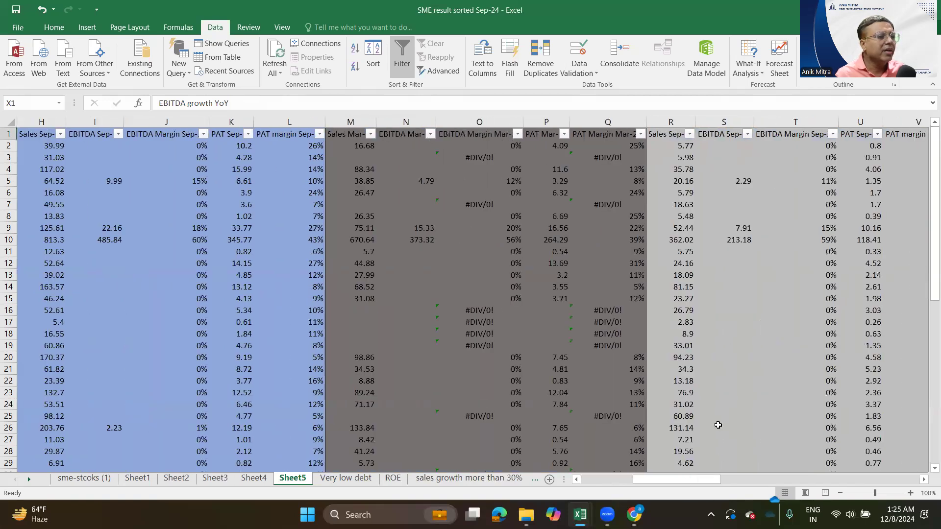
drag(664, 480, 752, 480)
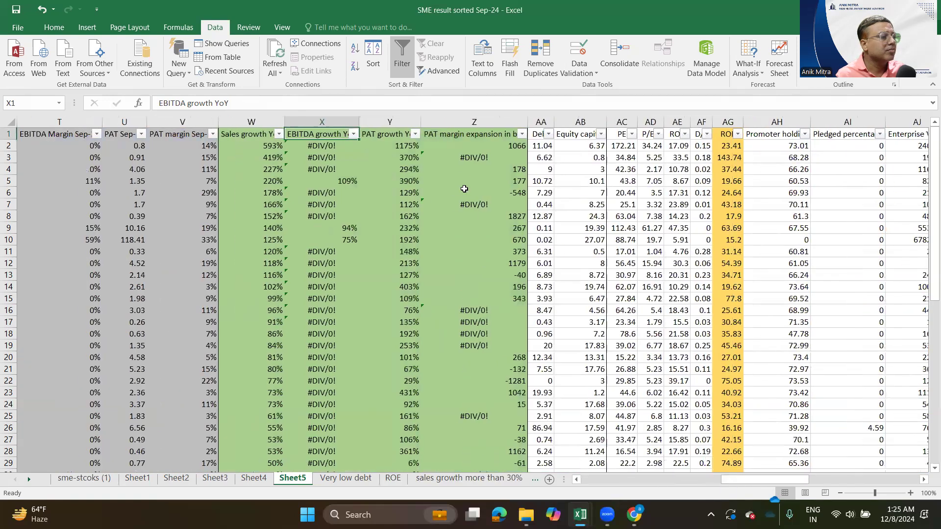
click(353, 134)
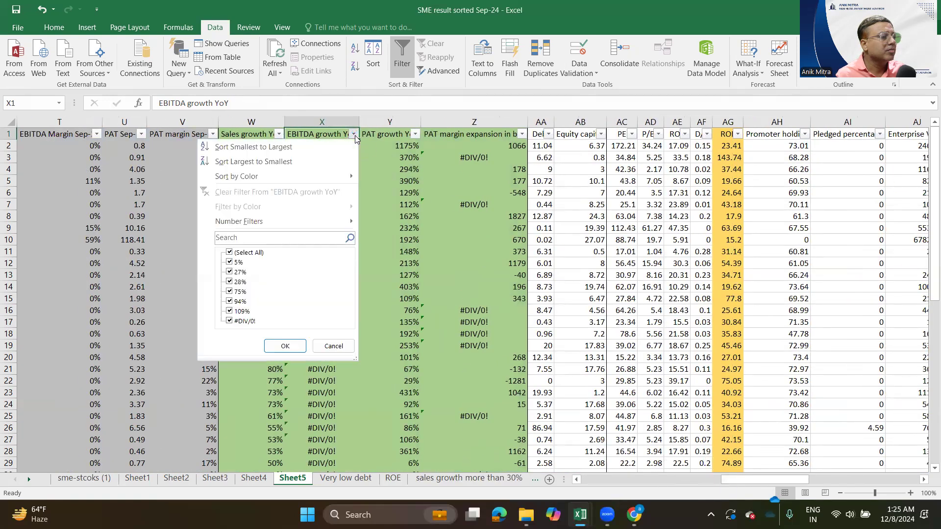
click(271, 161)
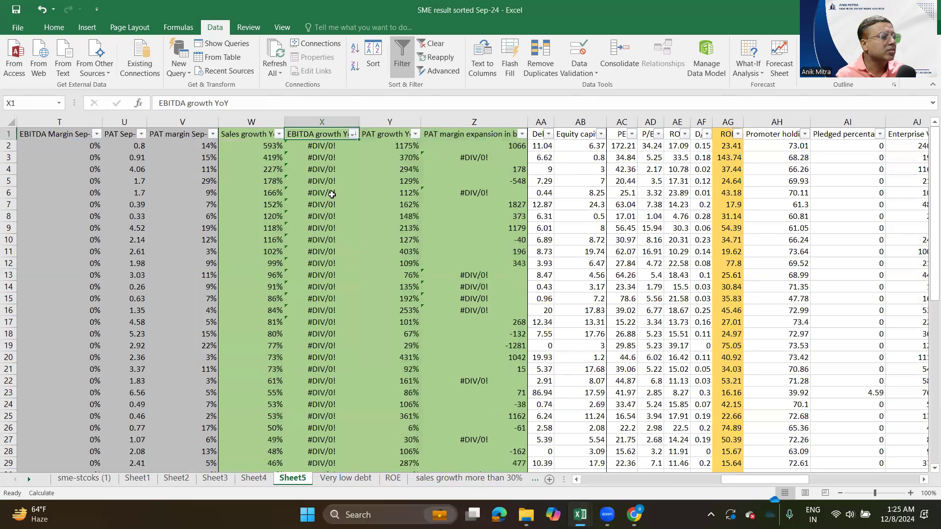
- Copy Sheet5 rows 51 to 56, the companies with valid EBITDA growth YoY figures, into a new sheet from cell A2
scroll(333, 203, down, 12)
click(316, 298)
drag(7, 298, 4, 358)
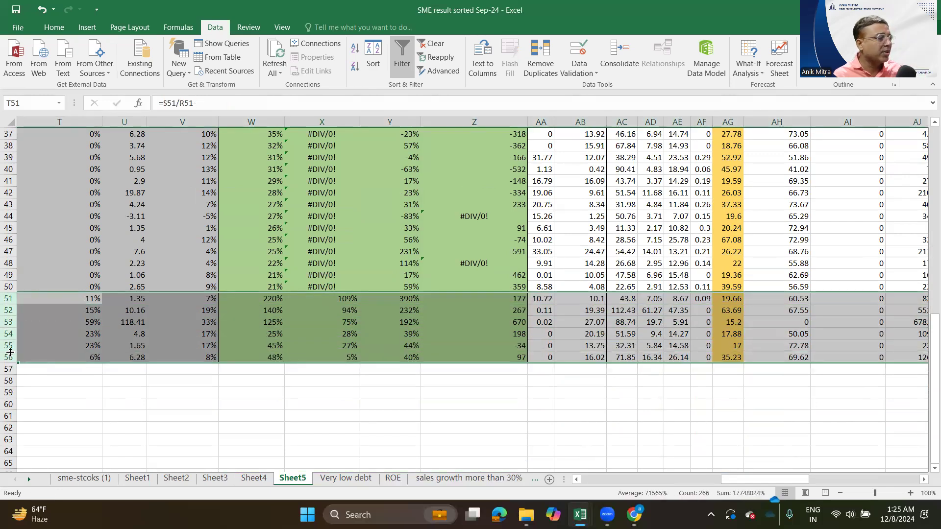
key(ctrl+c)
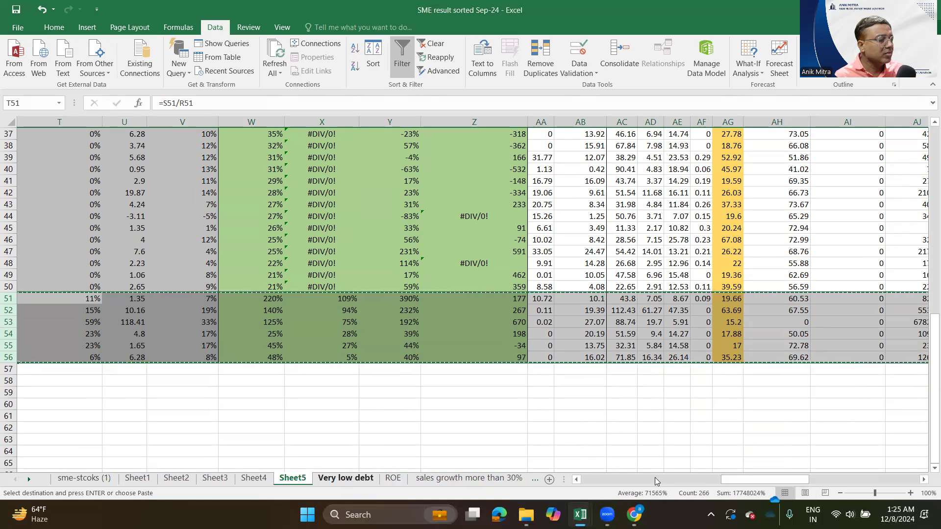
click(549, 480)
click(47, 148)
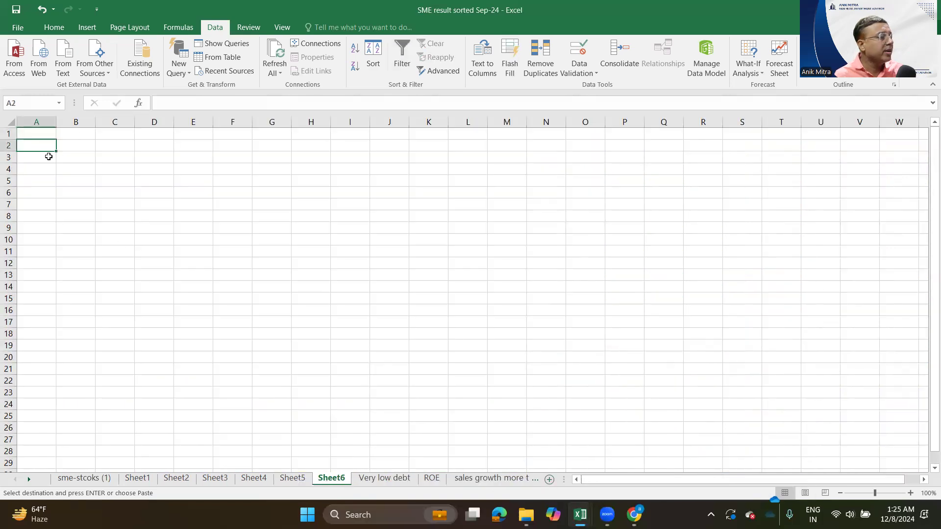
key(ctrl+v)
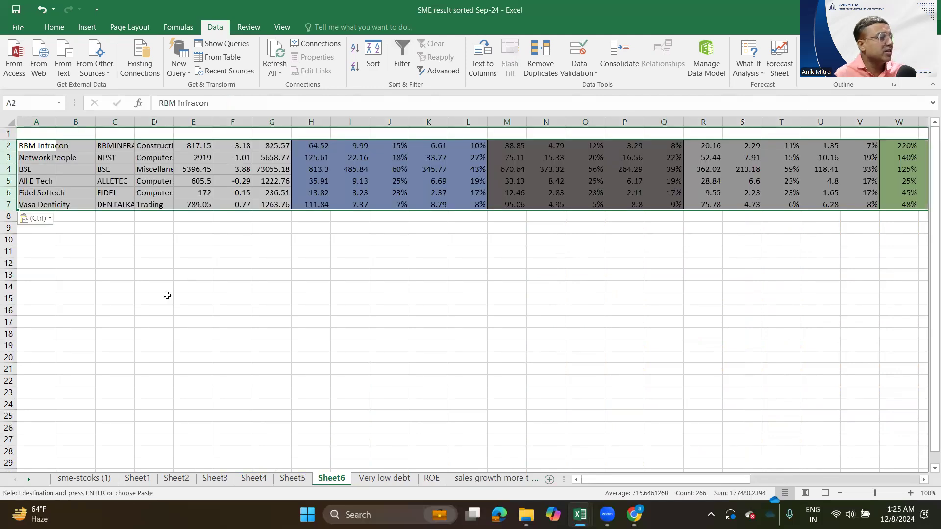
- Copy the header row of Sheet5 into row 1 of Sheet6, above the pasted company rows
click(292, 478)
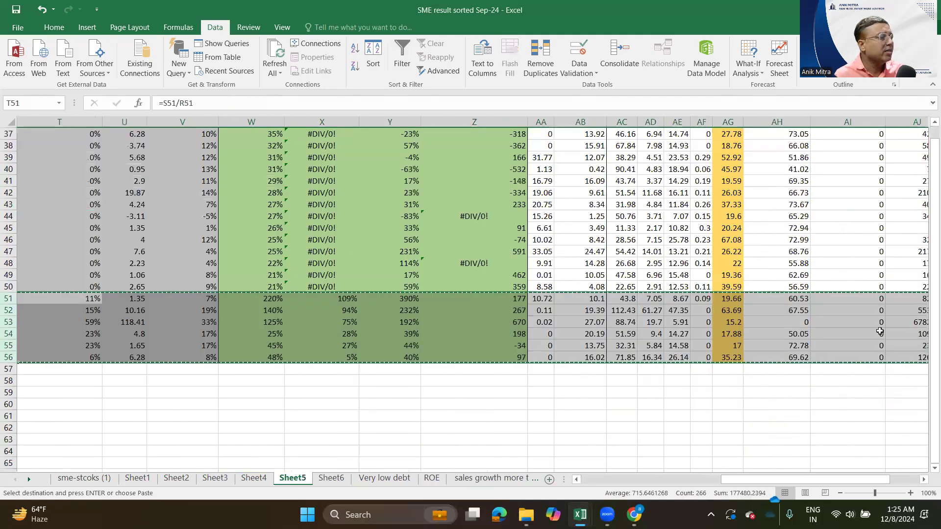
drag(934, 385, 934, 126)
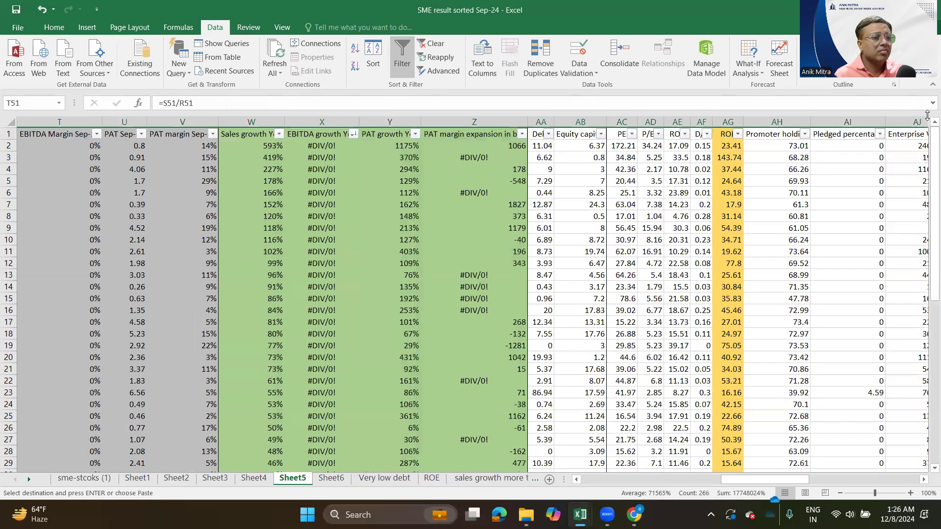
click(8, 134)
key(ctrl+c)
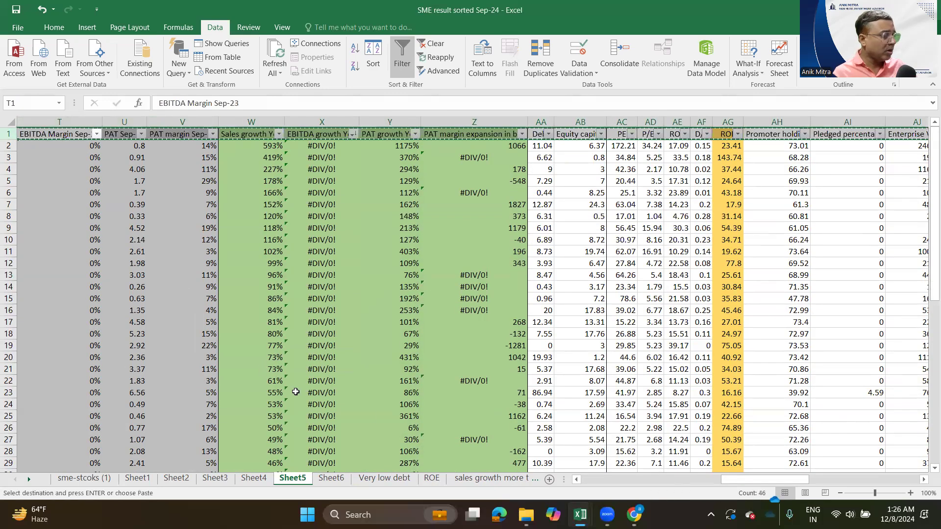
click(328, 478)
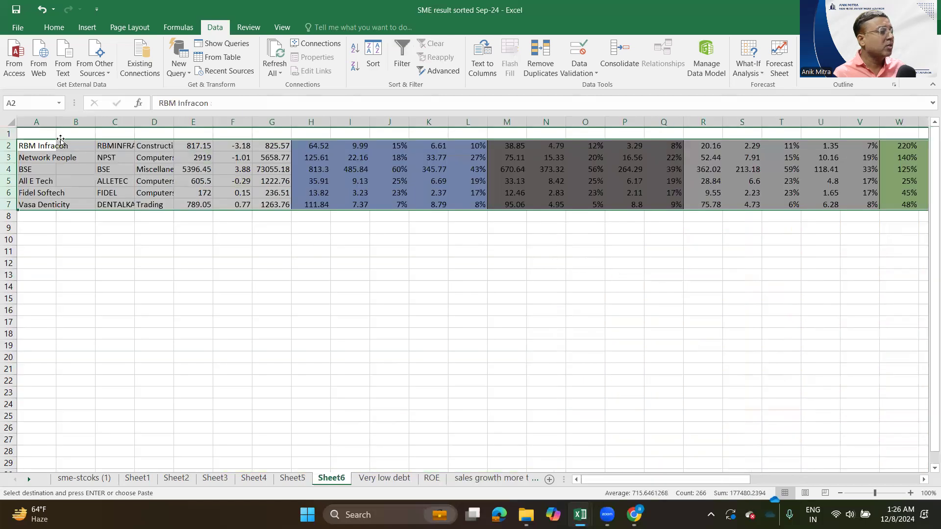
click(45, 135)
key(ctrl+v)
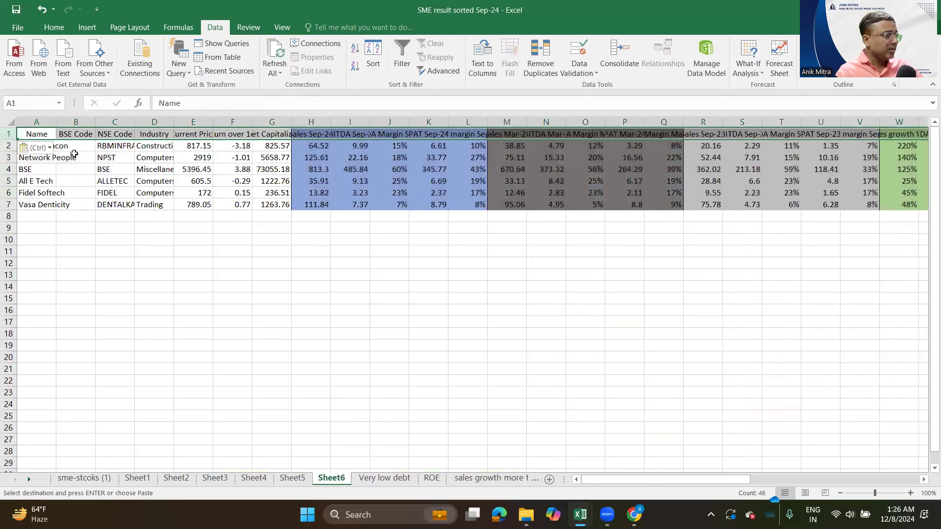
- Autofit the widths of the Name and Industry columns on Sheet6
double_click(56, 122)
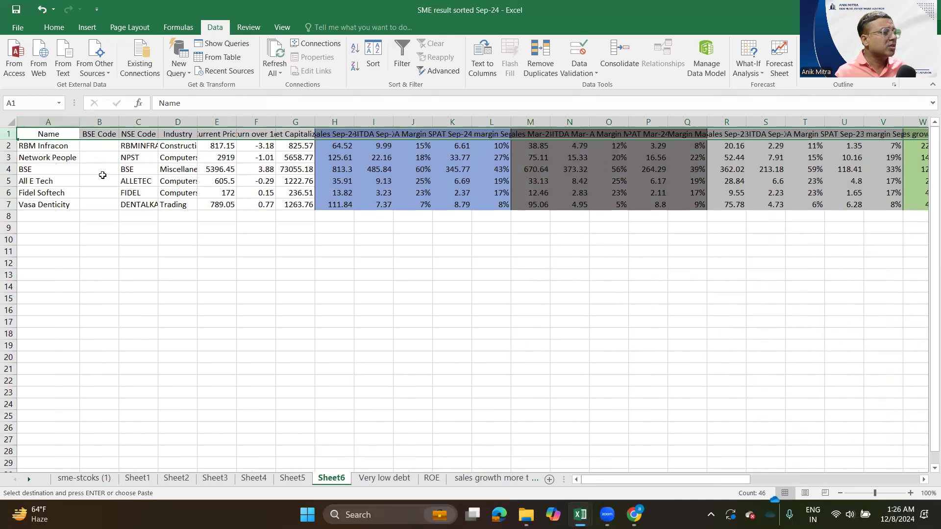
click(126, 204)
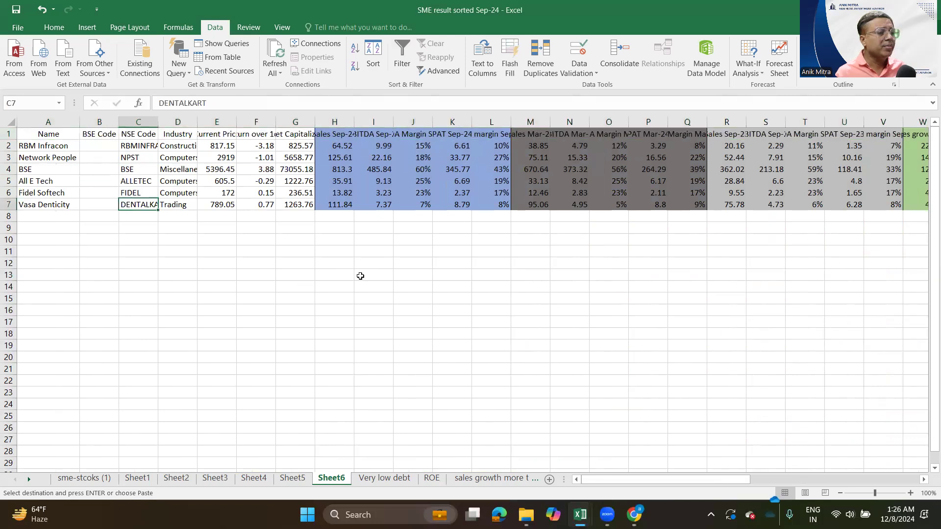
click(216, 289)
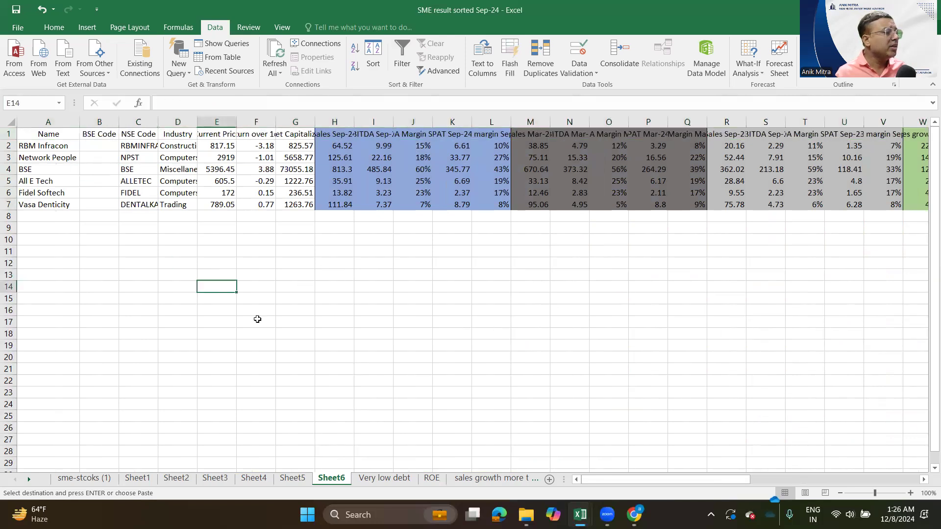
double_click(196, 122)
click(250, 214)
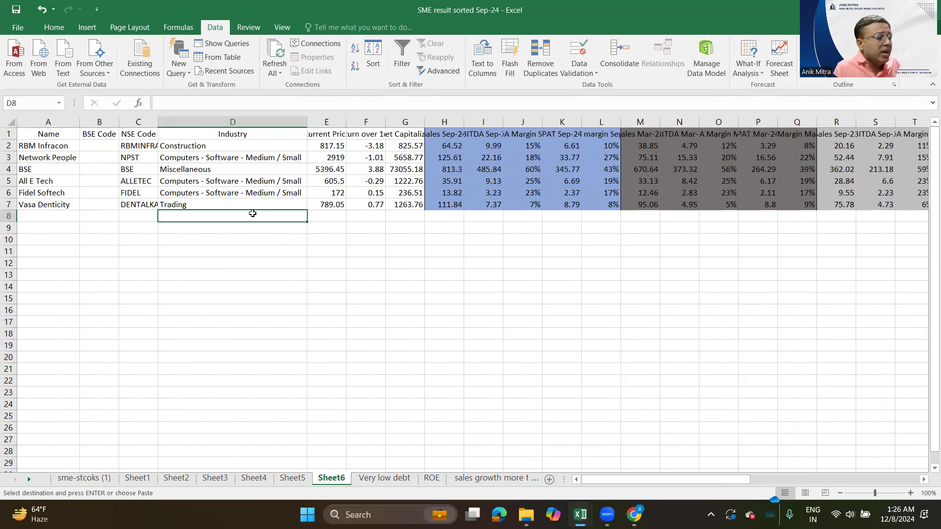
- Rename Sheet6 as final
right_click(331, 482)
click(360, 363)
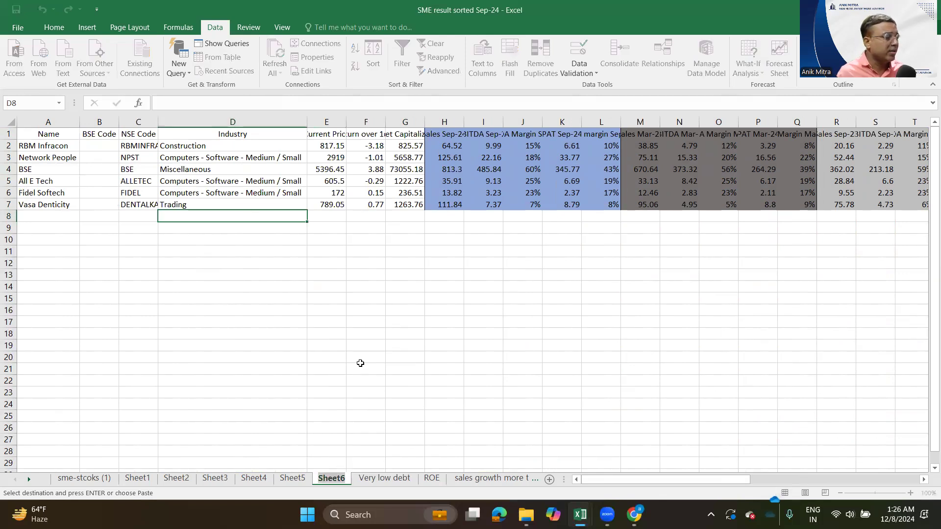
text(final)
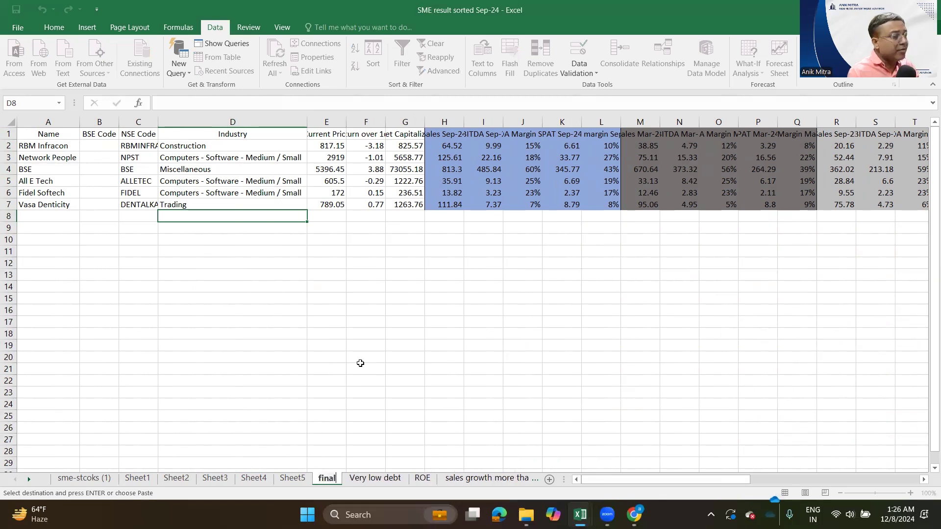
click(332, 324)
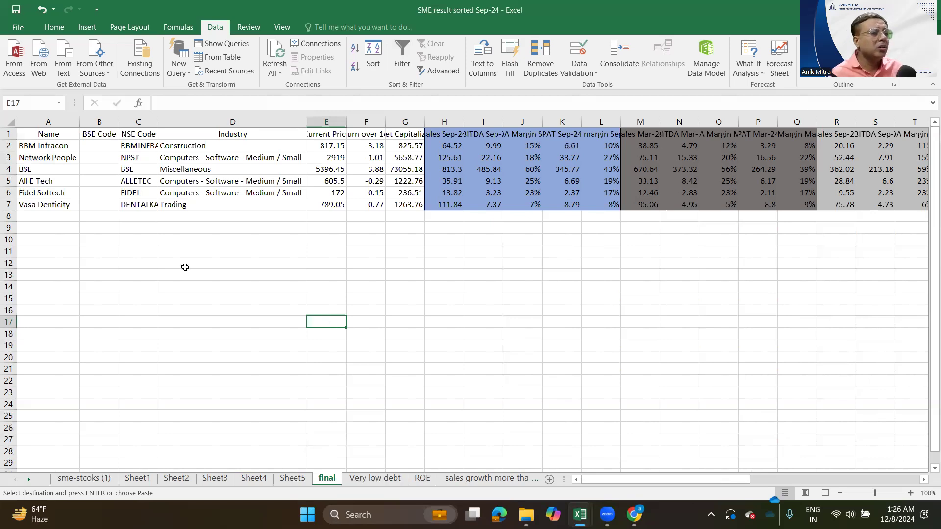
- Autofit the width of all columns on the final sheet
click(10, 122)
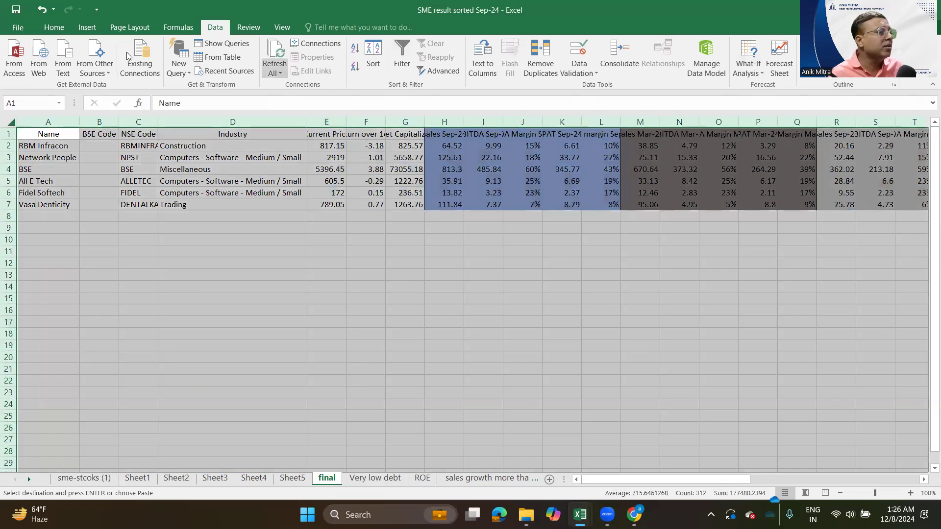
click(54, 27)
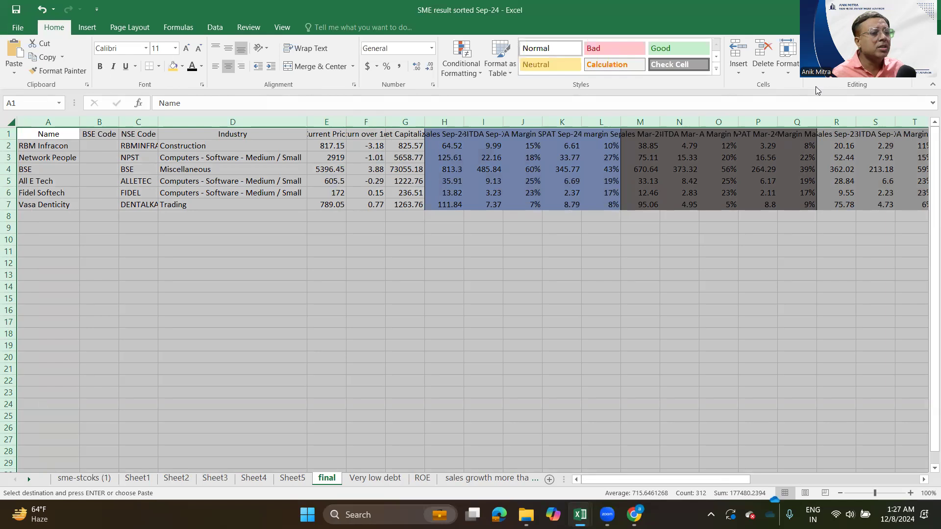
click(788, 73)
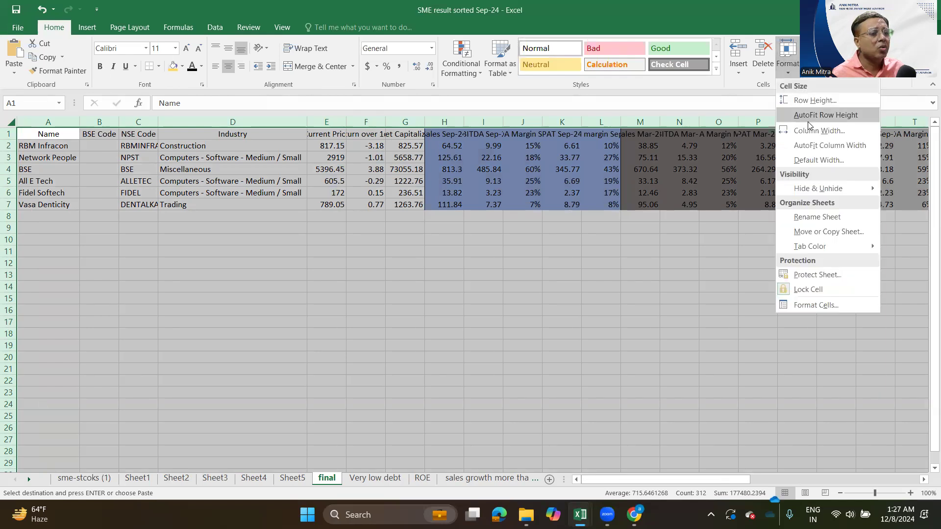
click(828, 142)
click(191, 213)
- Go through the shortlisted companies in the final sheet one by one, examining their names and industries
drag(54, 147, 48, 205)
click(55, 146)
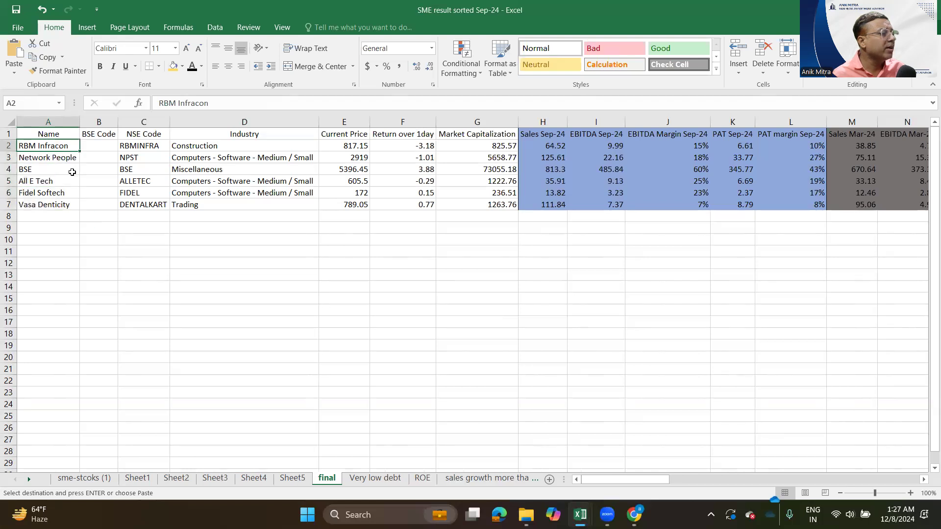
click(65, 159)
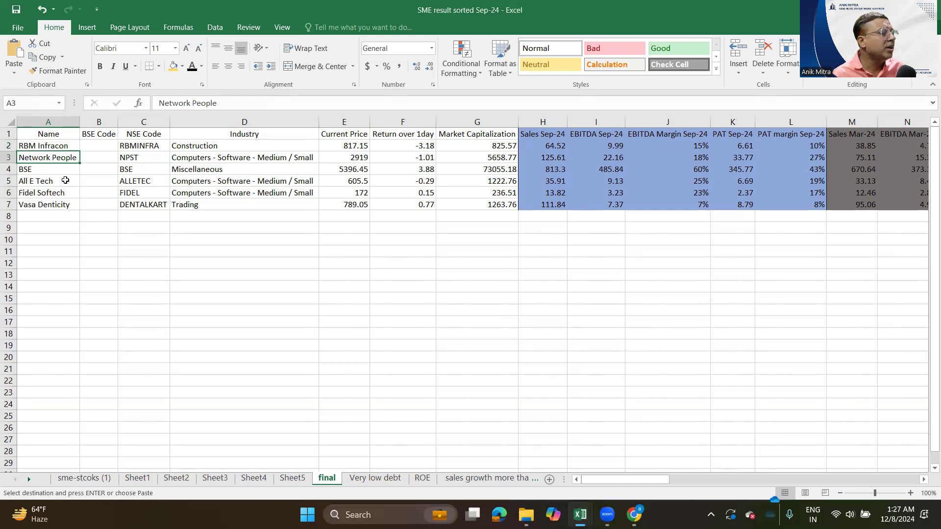
click(64, 173)
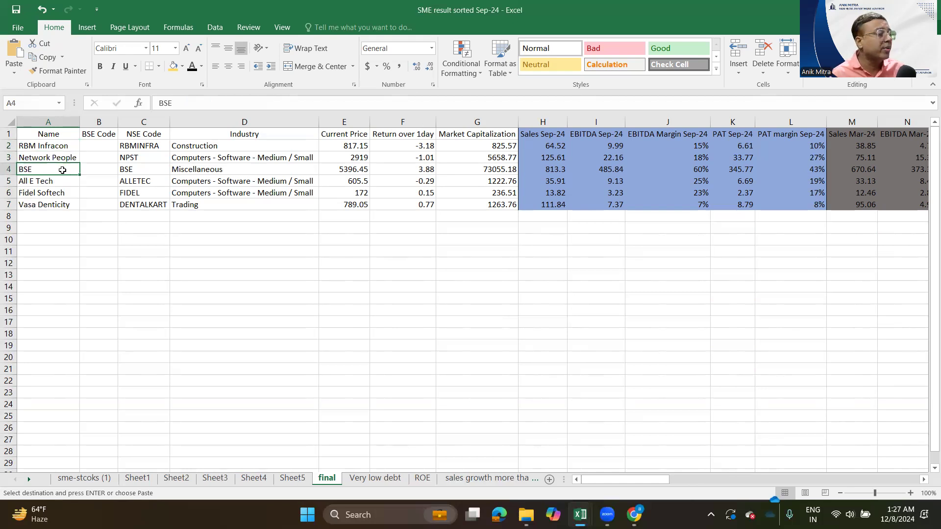
mouse_move(63, 166)
mouse_down()
mouse_move(59, 193)
mouse_move(58, 177)
mouse_up()
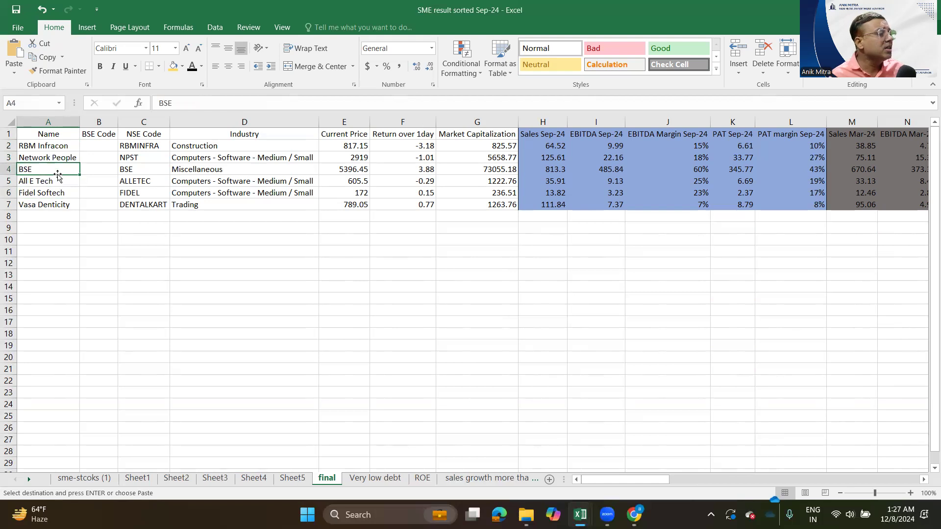
click(47, 191)
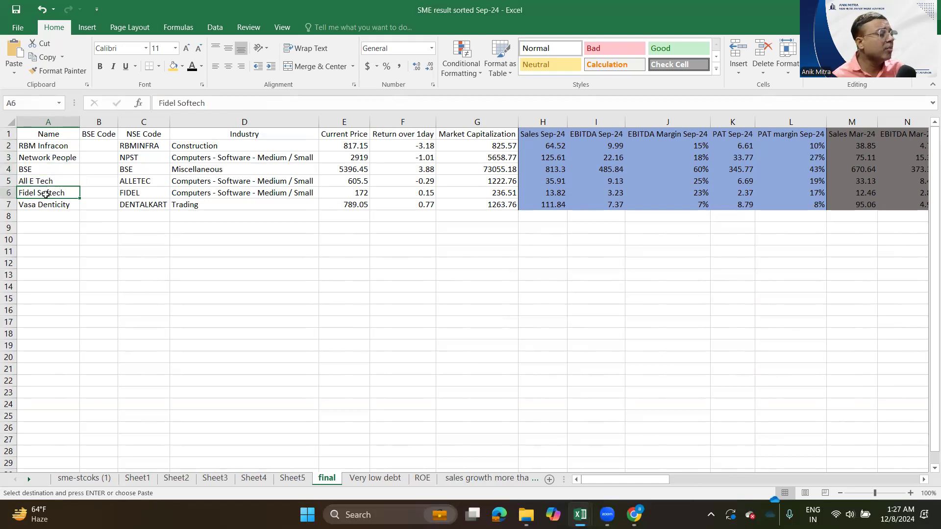
click(49, 182)
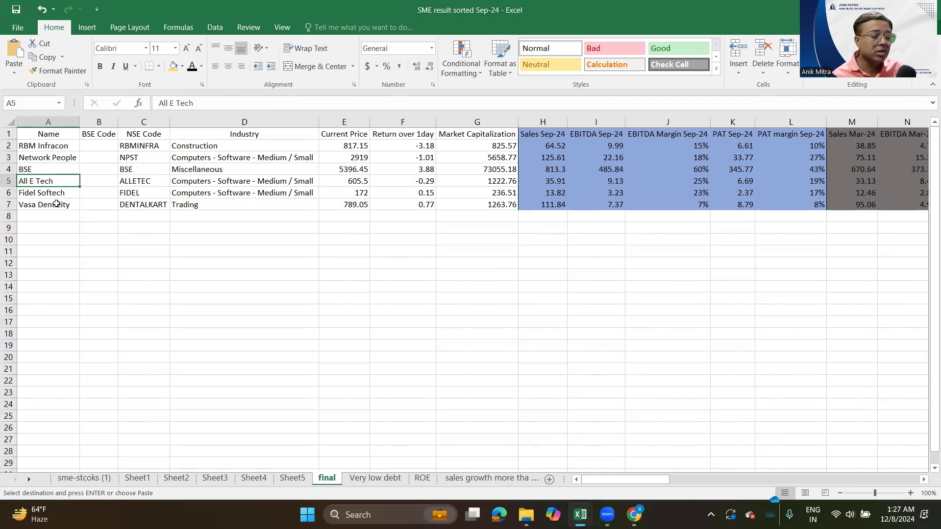
click(49, 193)
click(64, 204)
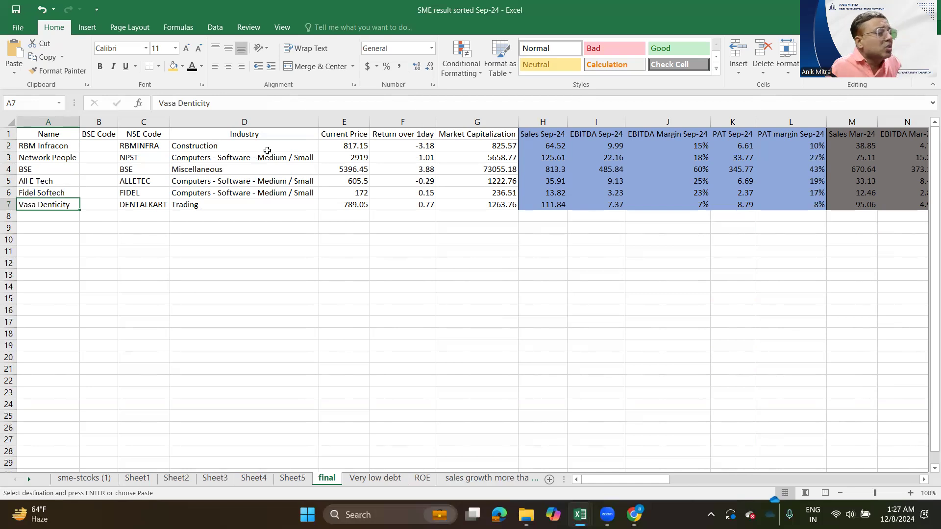
drag(264, 151, 249, 204)
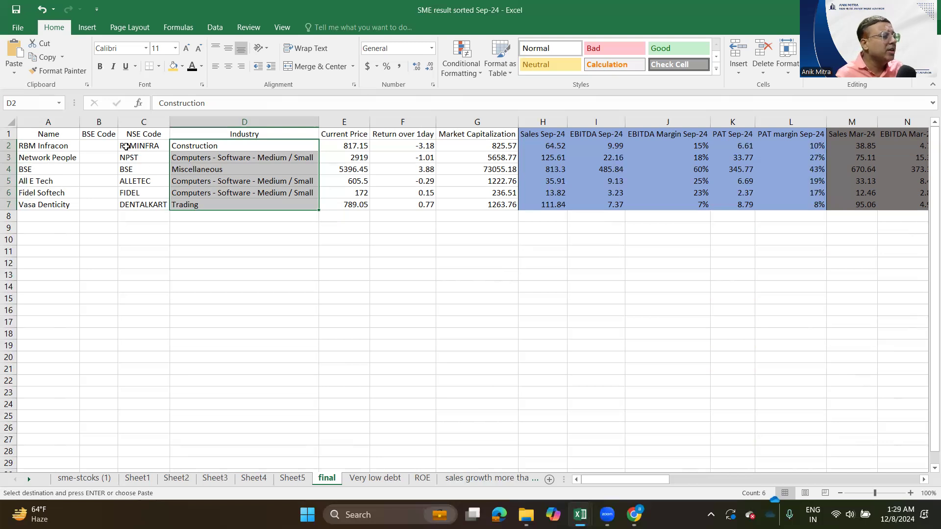
click(109, 145)
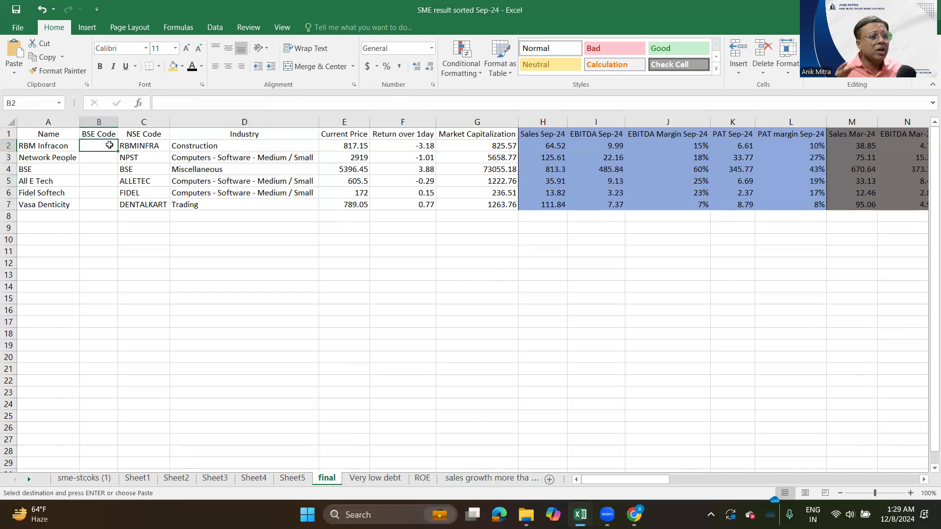